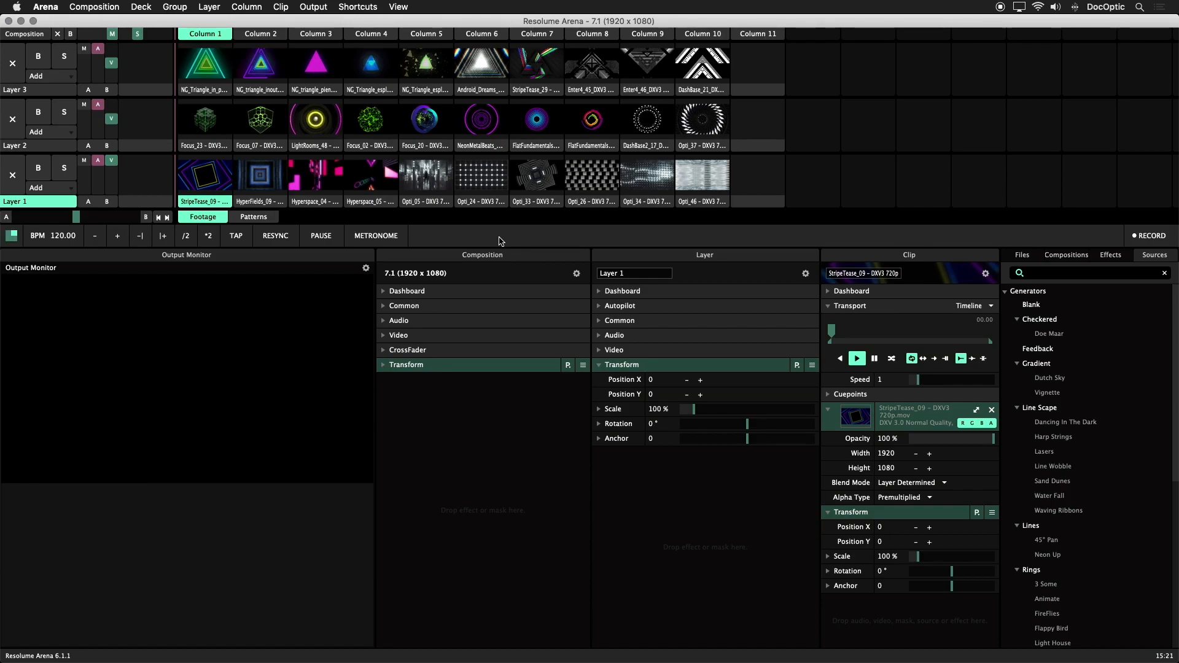
- Set the composition's width to 1080 for a 1080 x 1080 size and apply the settings
left_click(106, 7)
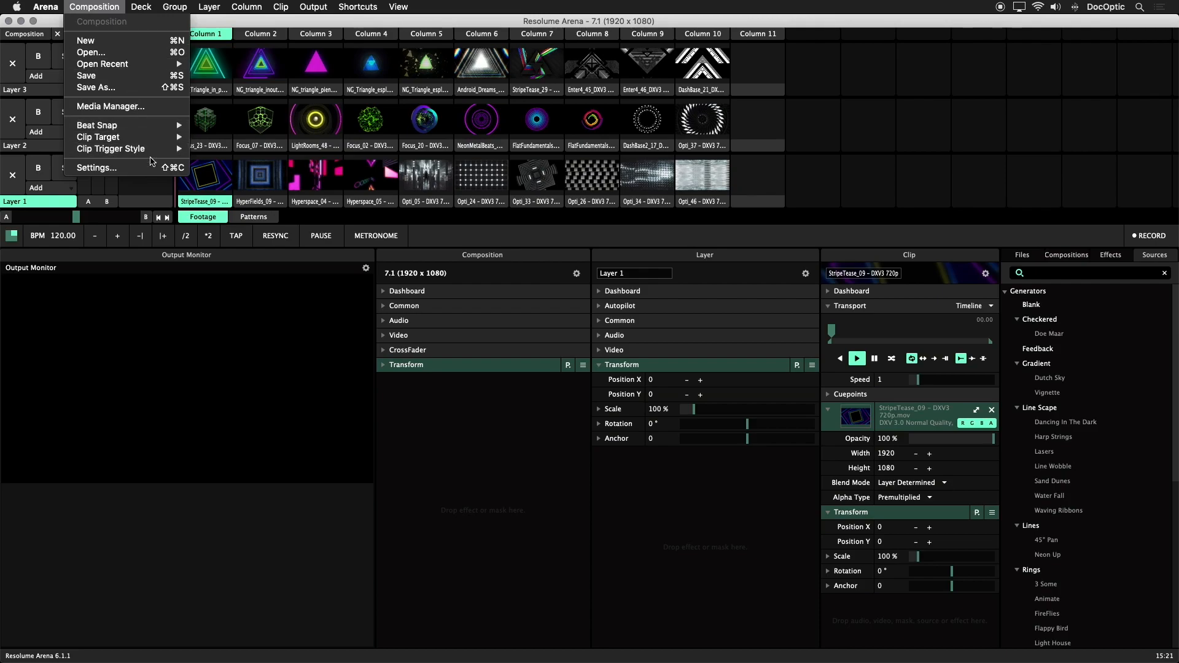
left_click(154, 168)
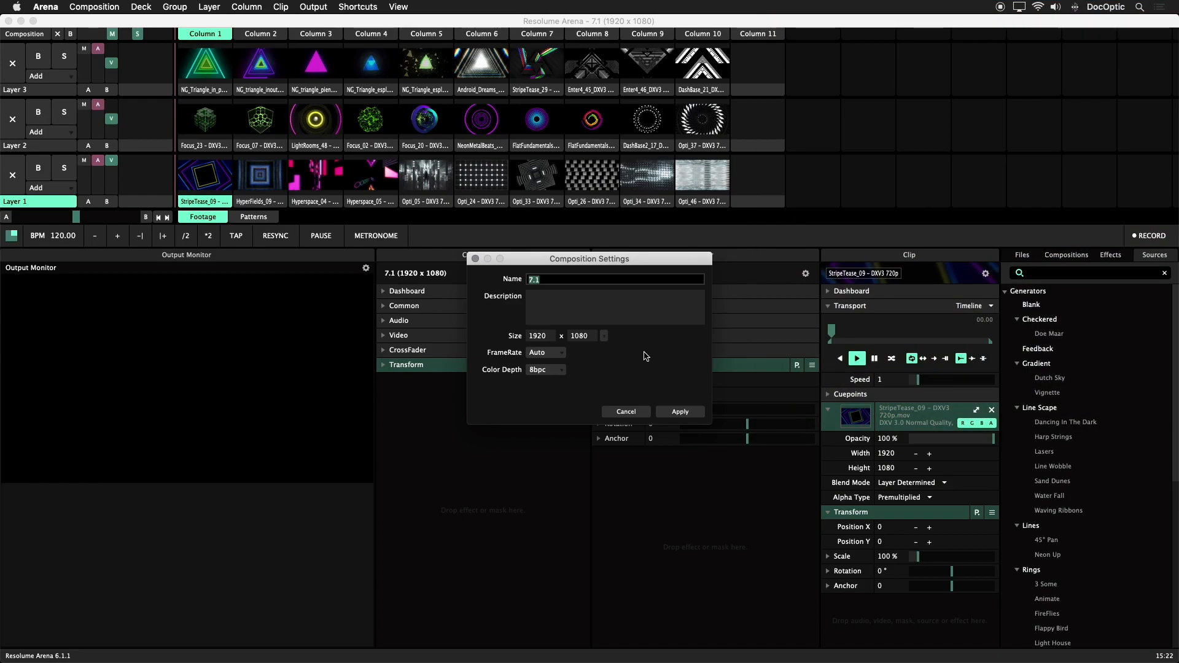
left_click(537, 336)
type("1080")
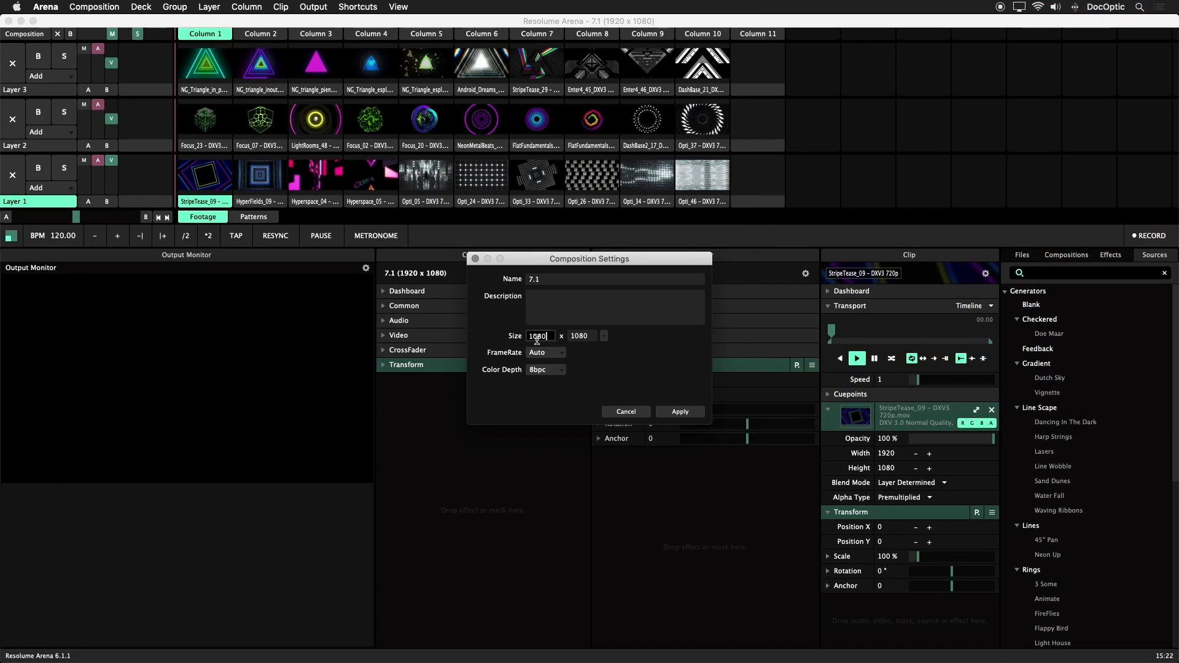
left_click(680, 412)
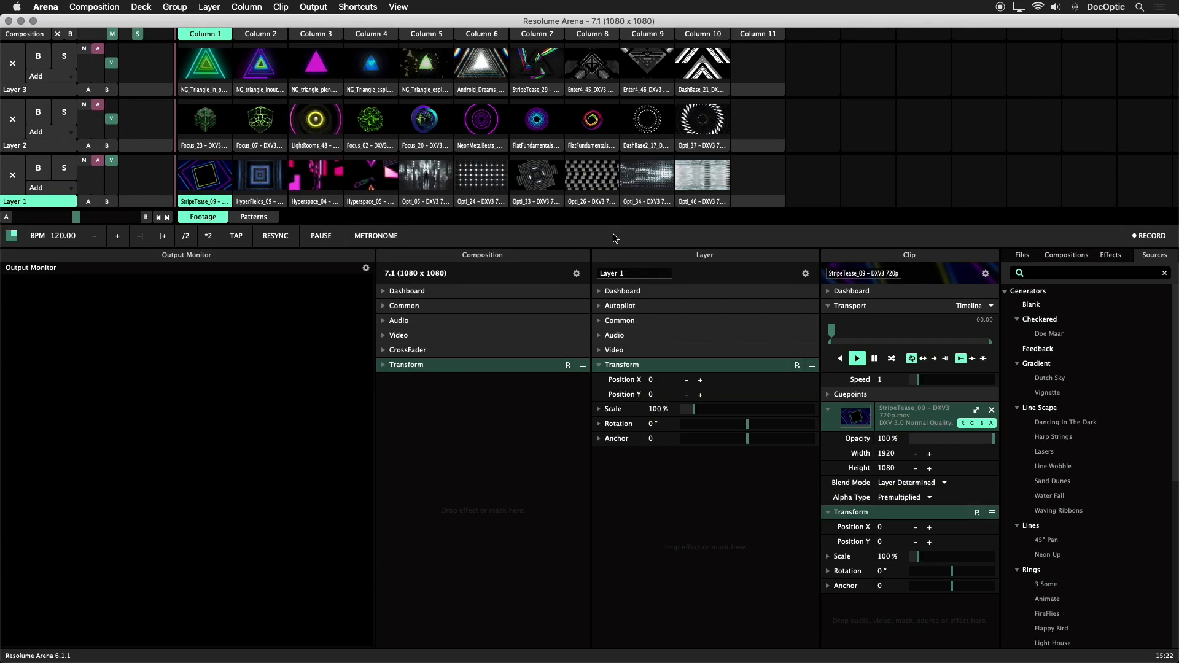
- Open the Advanced Output setup and look over the item types that can be added
left_click(313, 8)
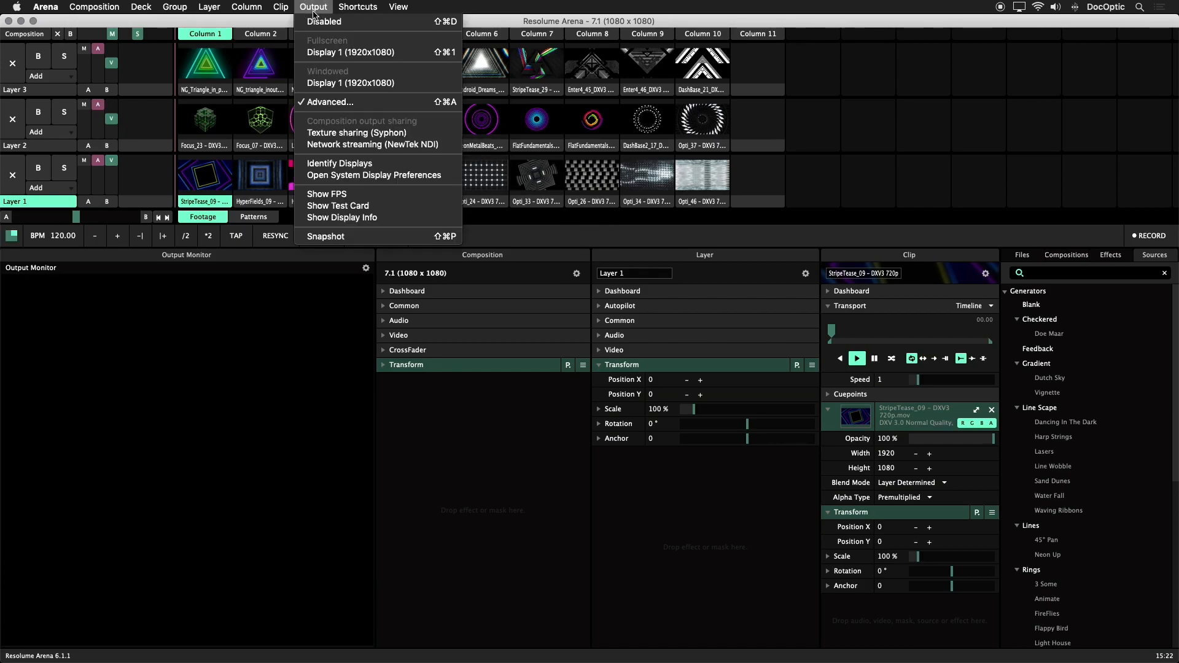
left_click(367, 102)
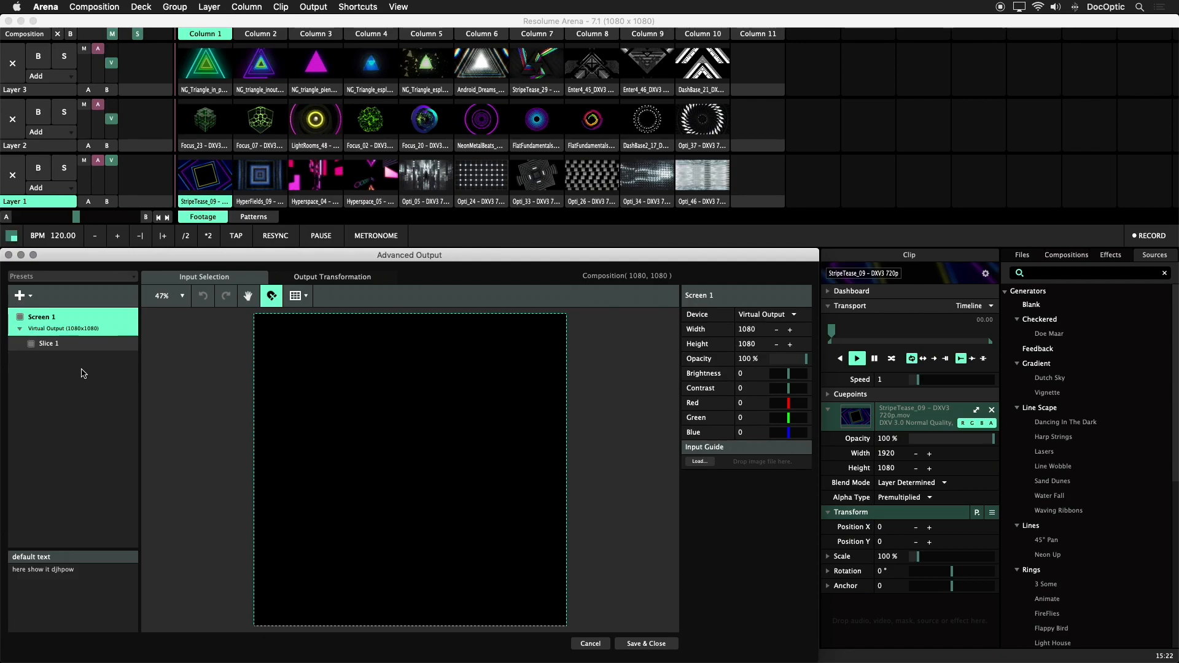
left_click(27, 301)
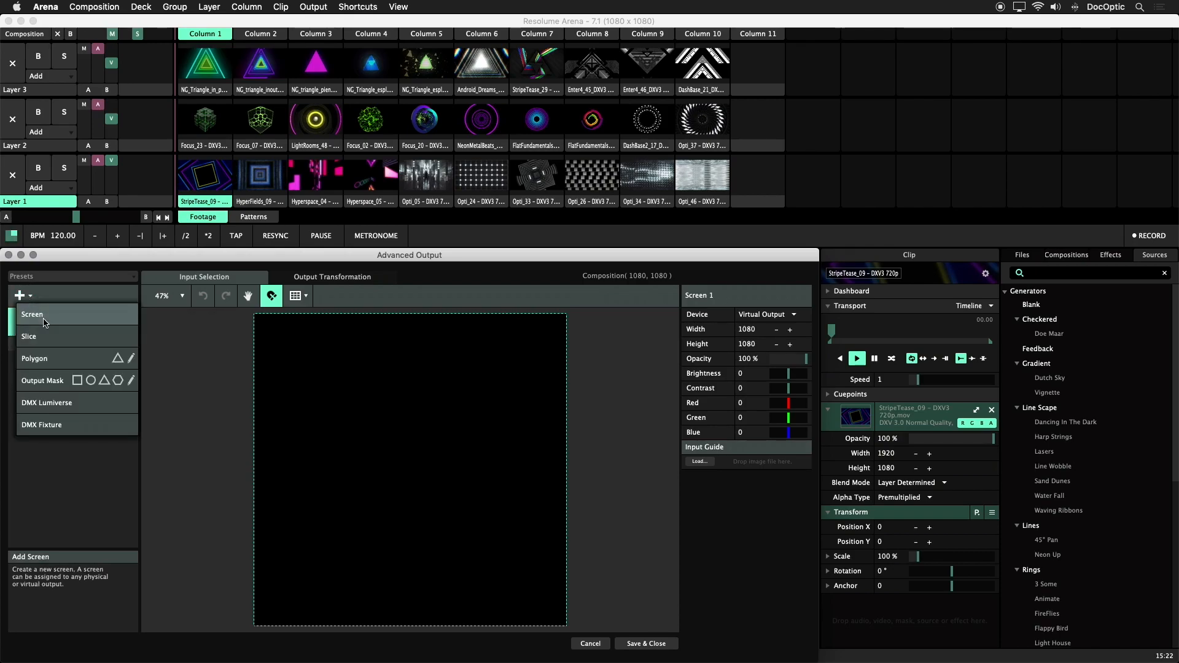
left_click(164, 333)
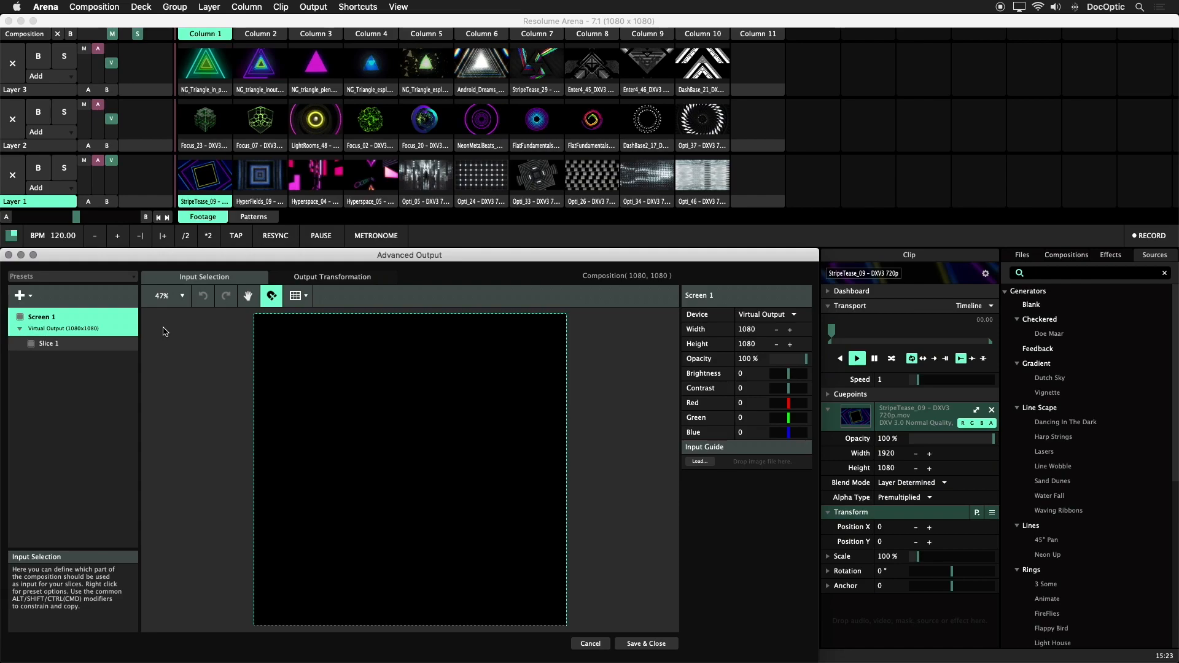
- Resize Slice 1 of Screen 1 to 540 x 540 and snap it into the composition's upper-left corner
left_click(70, 346)
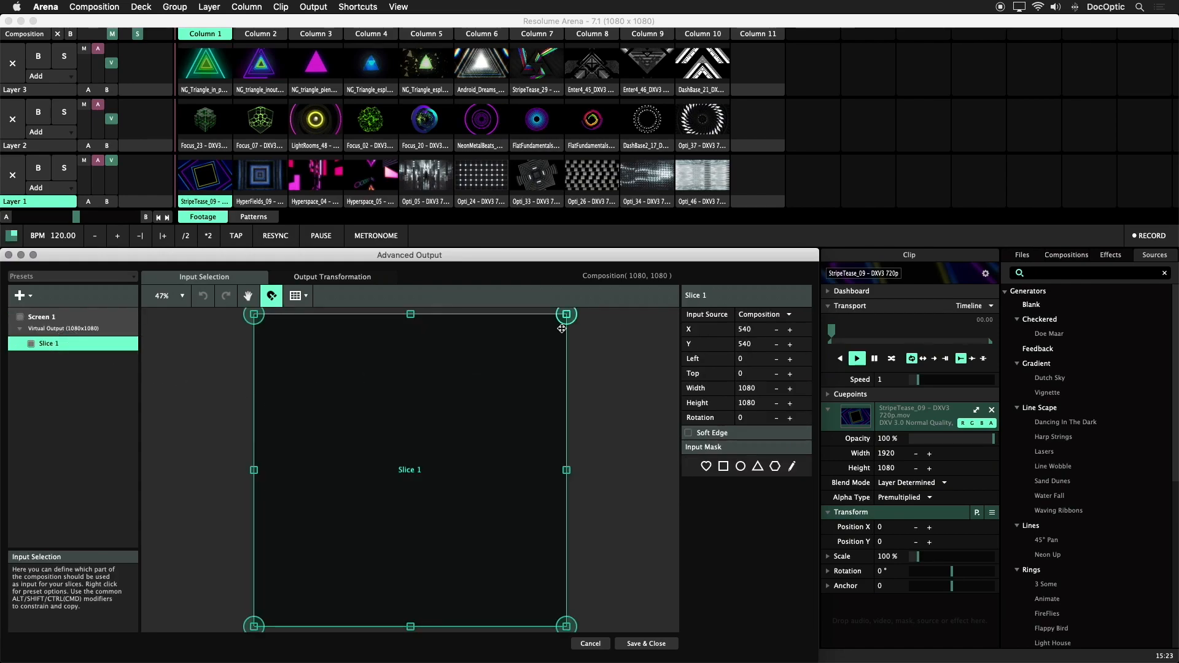
left_click_drag(567, 316, 510, 398)
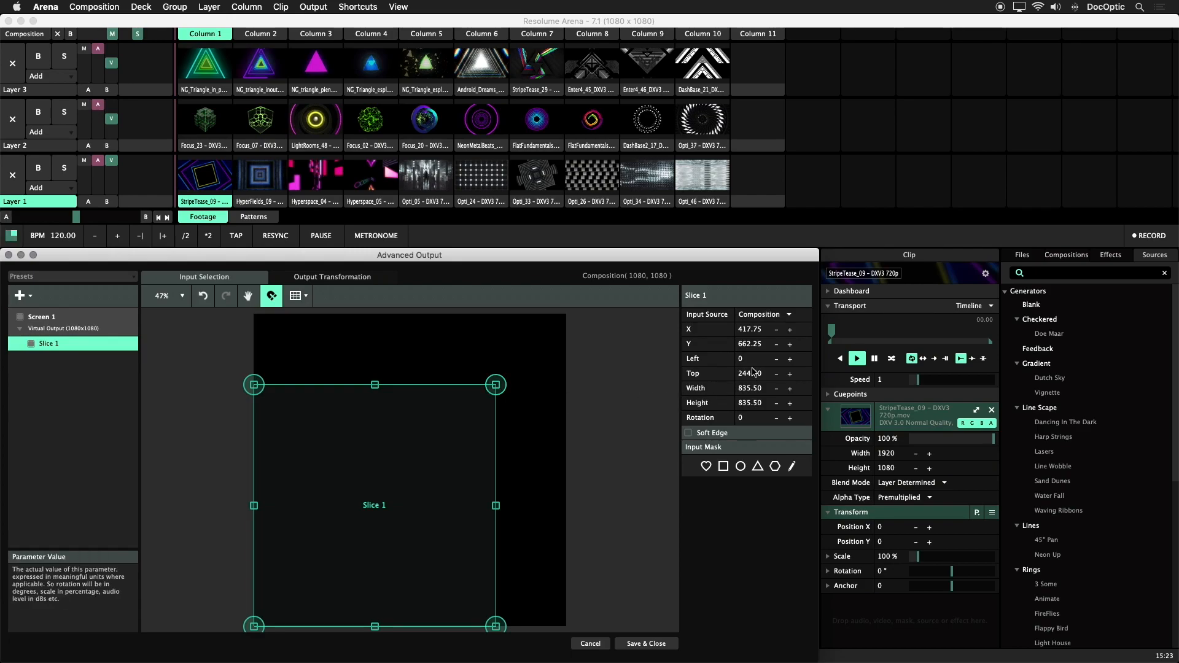
double_click(750, 388)
type("540")
key("Tab")
type("540")
key("Return")
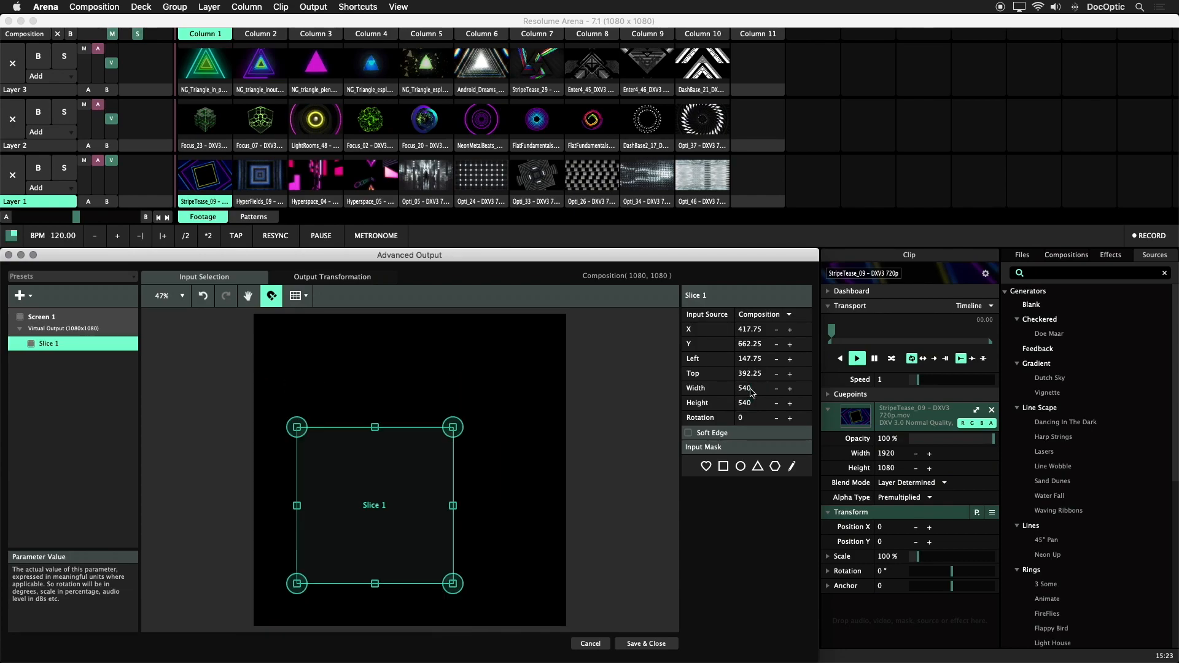
left_click_drag(419, 445, 375, 344)
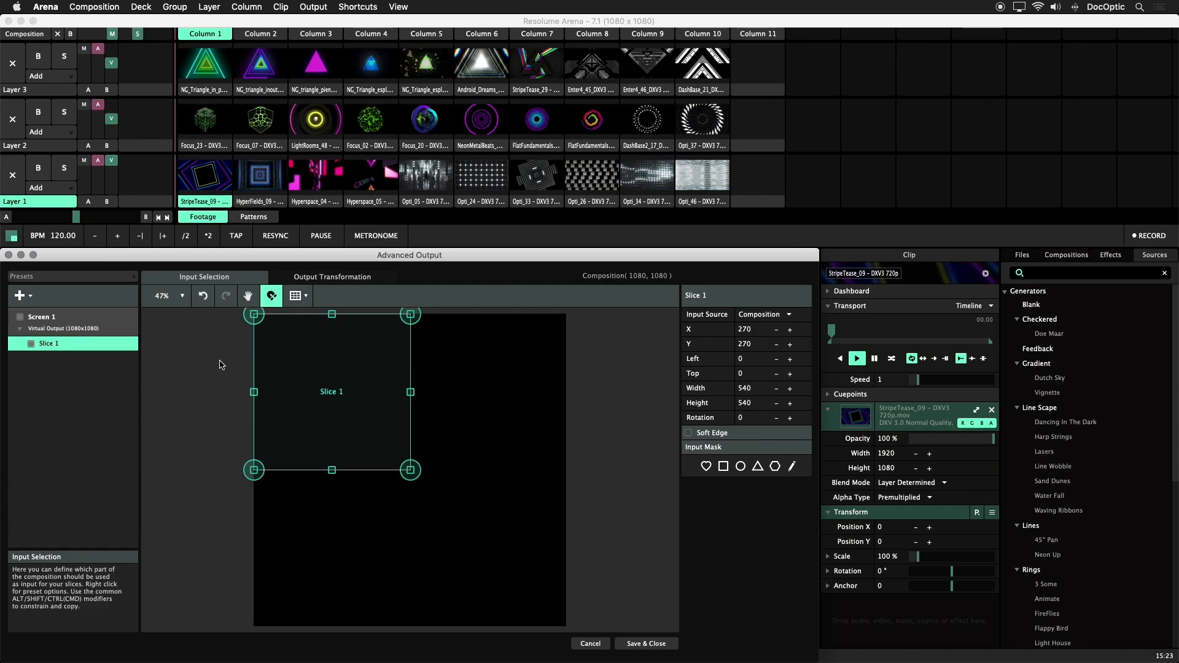
- Rename Slice 1 as Top Left
double_click(52, 344)
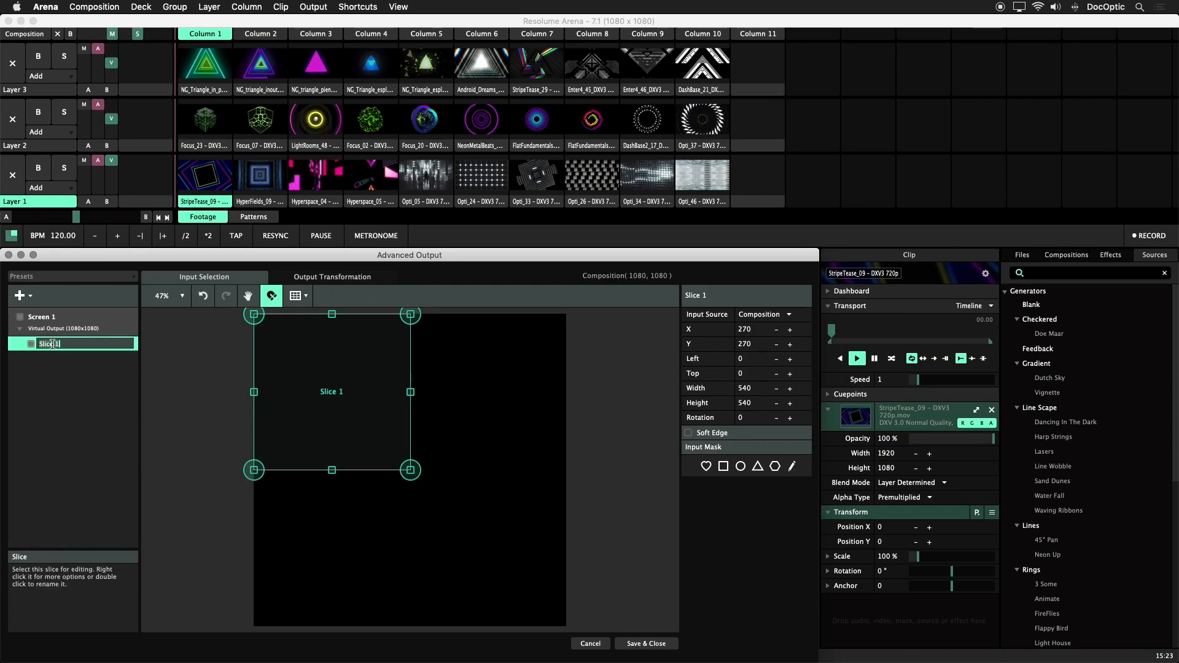
type("Top Left")
key("Return")
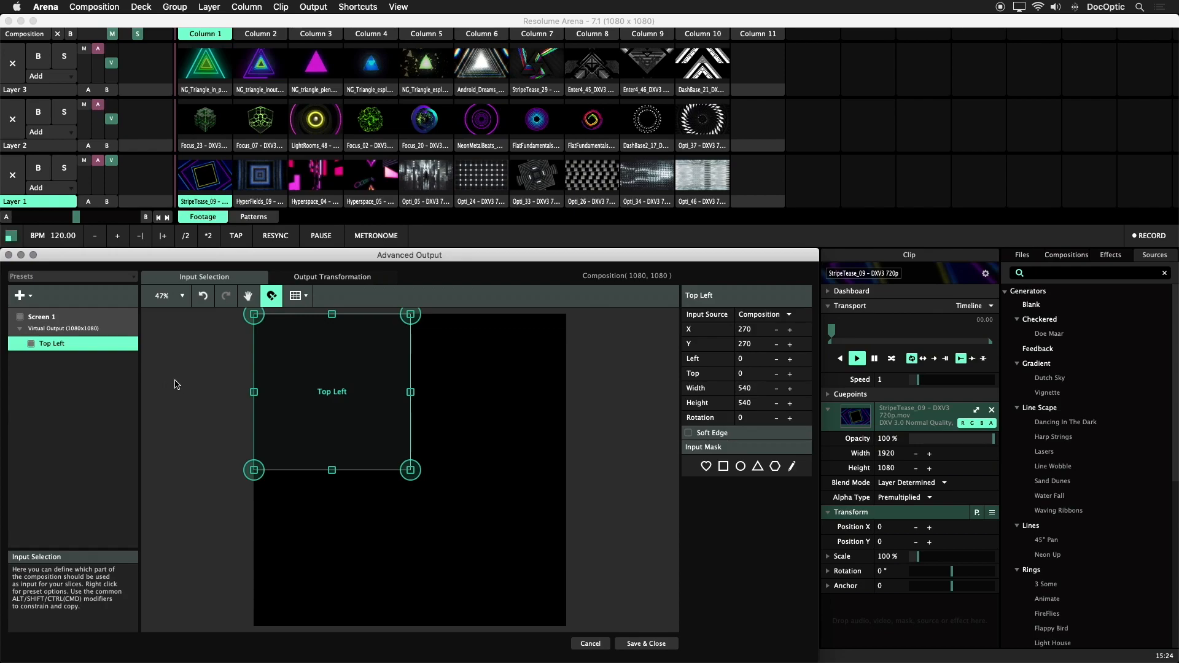
left_click(21, 296)
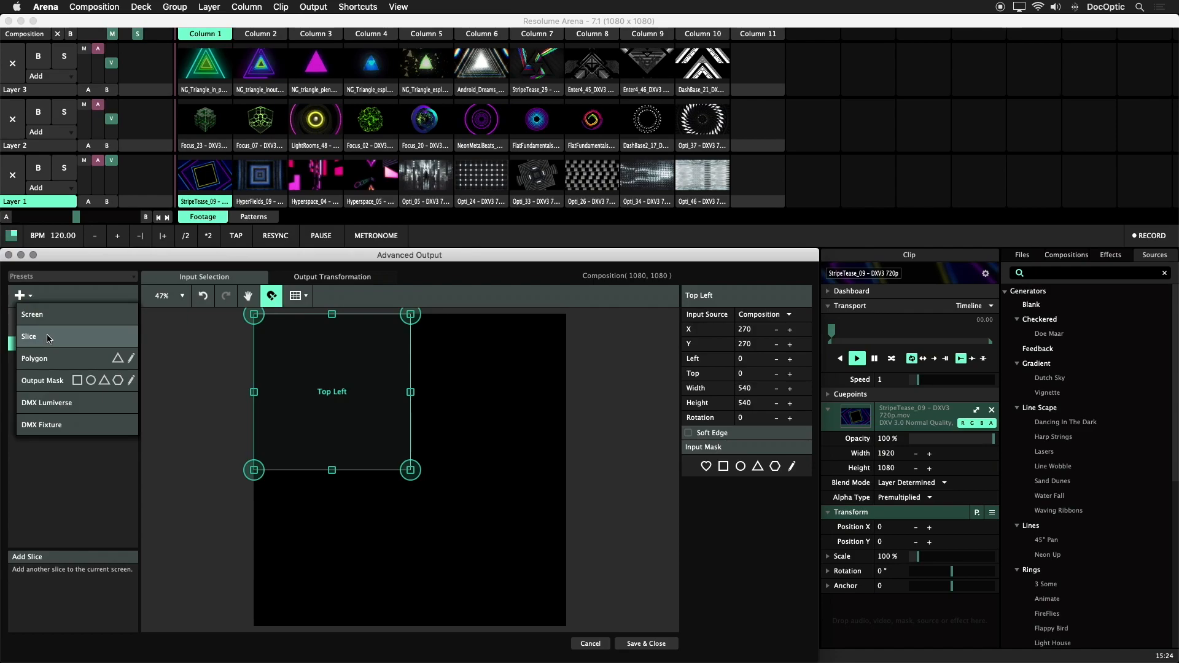
left_click(174, 353)
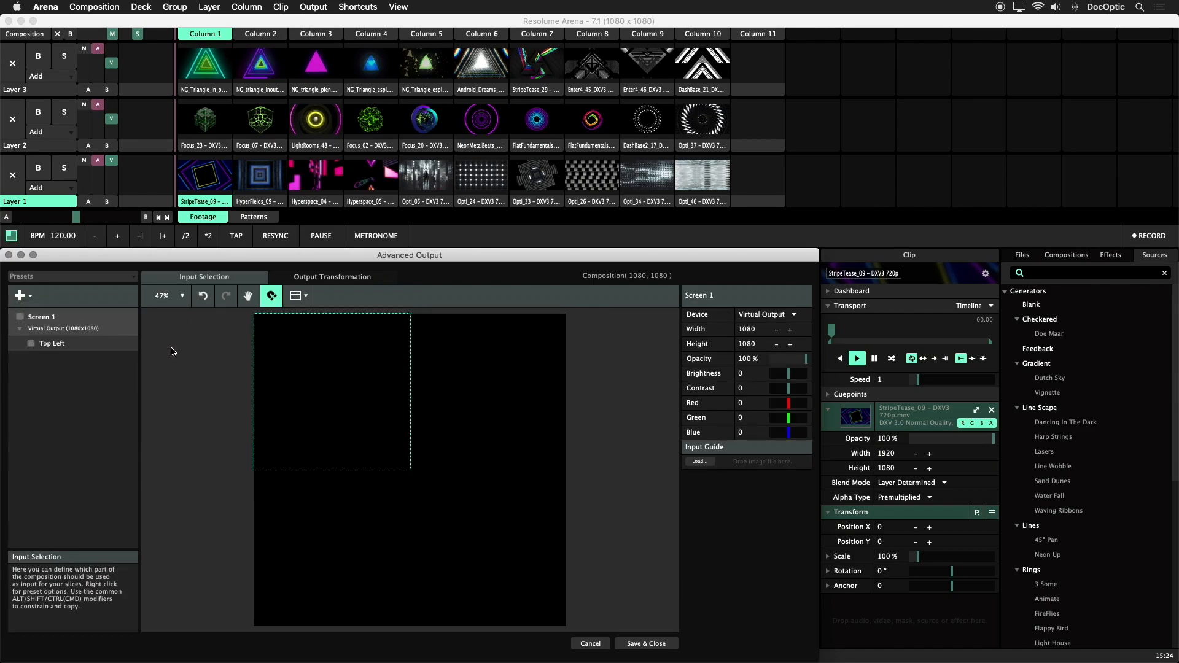
left_click(337, 363)
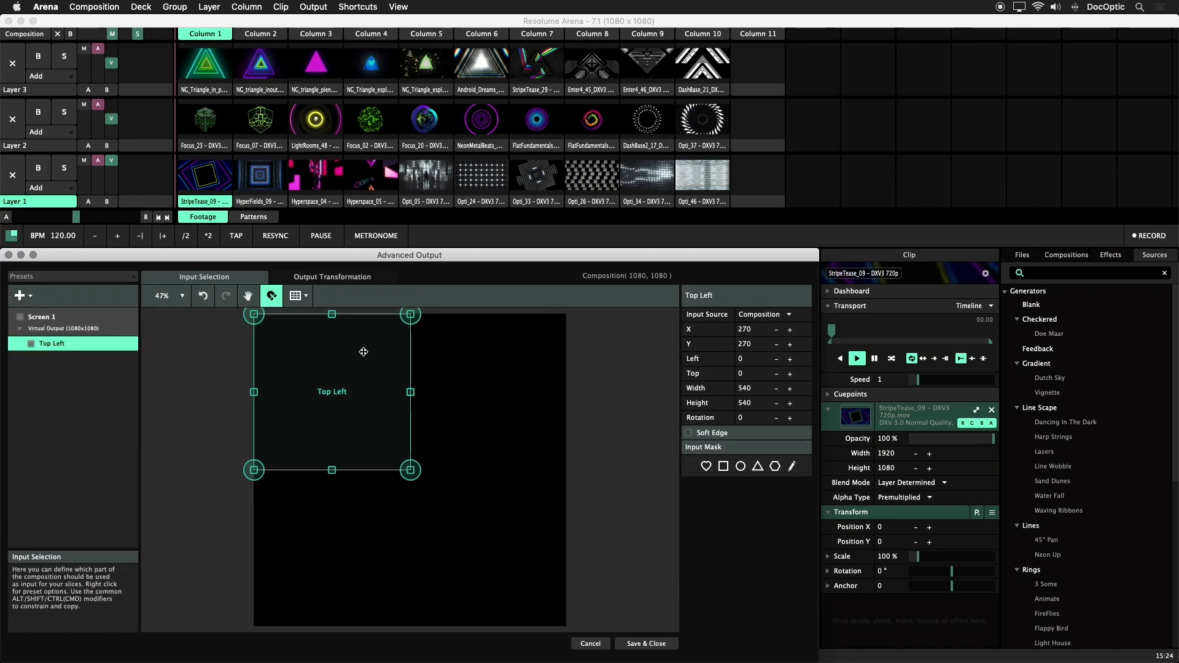
- Duplicate the Top Left slice three times, placing the copies in the composition's upper-right, lower-right and lower-left quadrants
left_click(347, 349)
left_click_drag(347, 349, 490, 360)
left_click_drag(521, 418, 519, 575)
left_click_drag(474, 503, 316, 505)
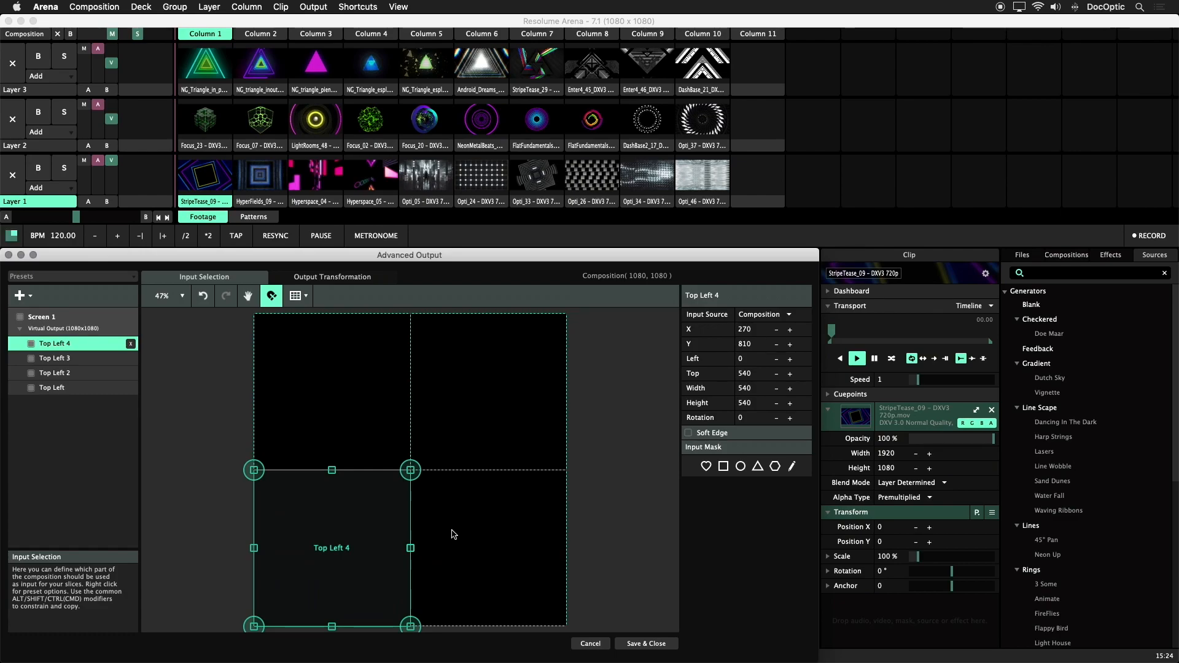
- Rename the three slice copies Top Right, Bottom Right and Bottom Left to match their quadrants
left_click(462, 457)
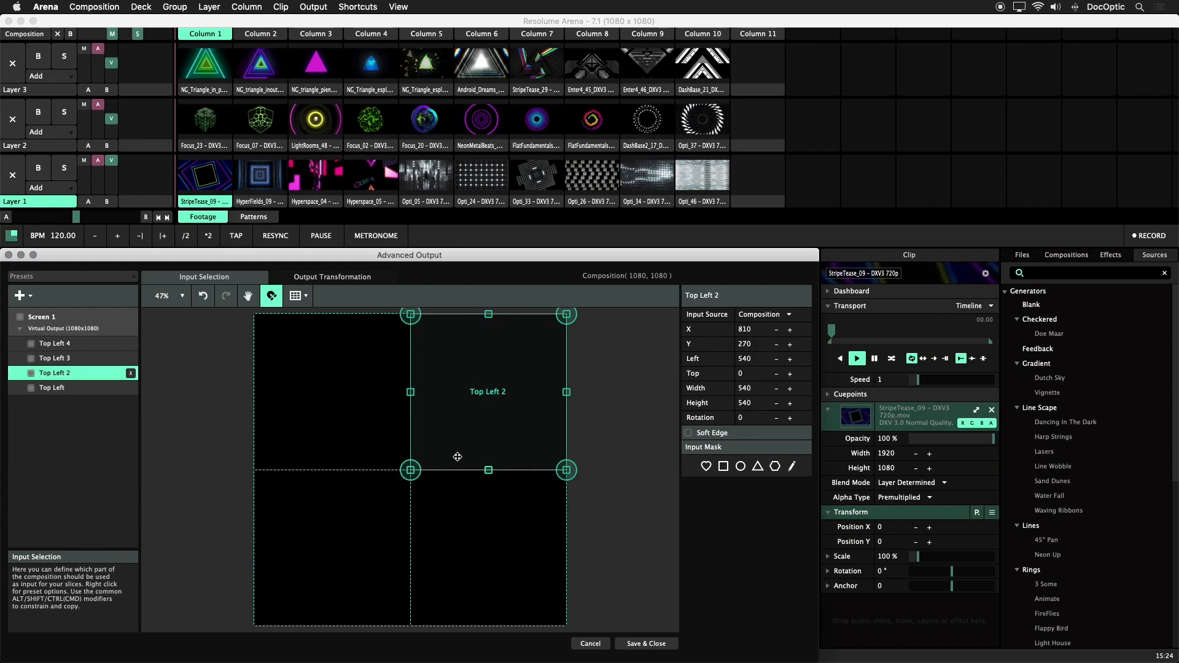
double_click(65, 374)
type("Top Right")
key("Return")
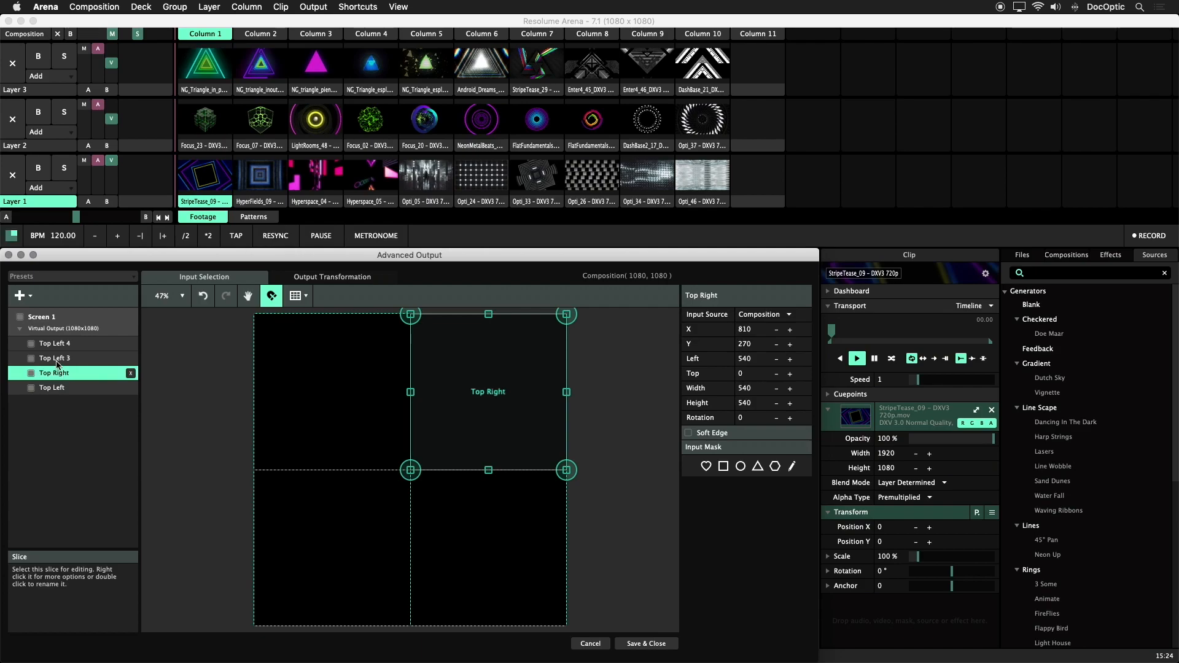
double_click(56, 359)
type("Bottom Right")
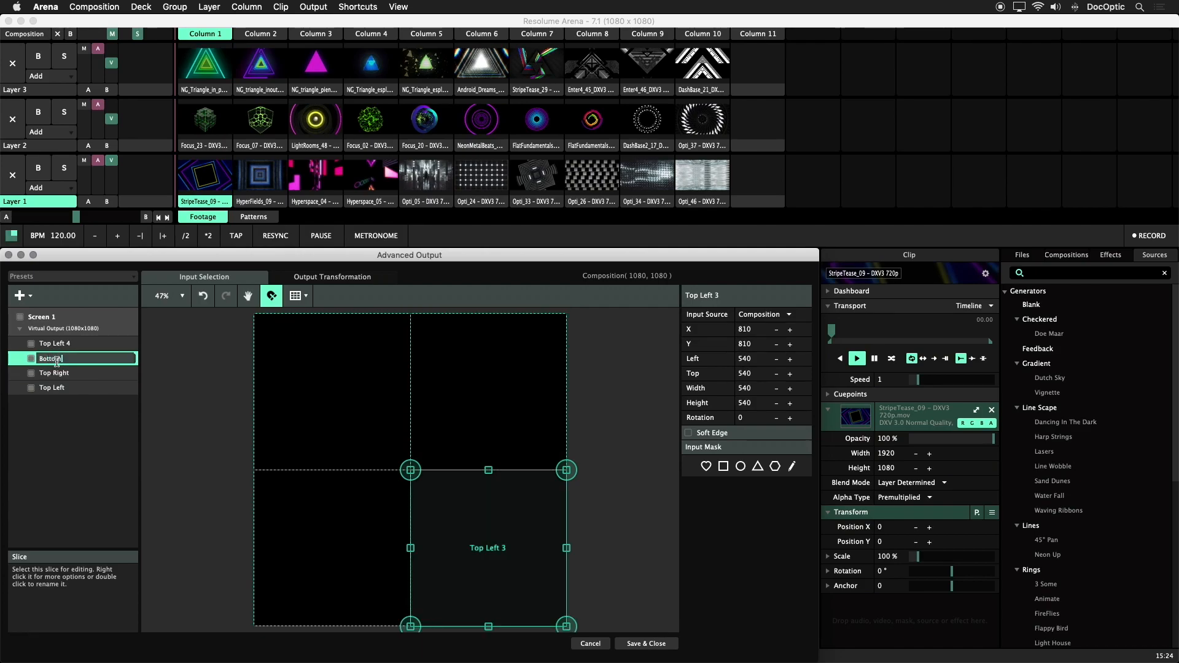
key("Return")
double_click(59, 344)
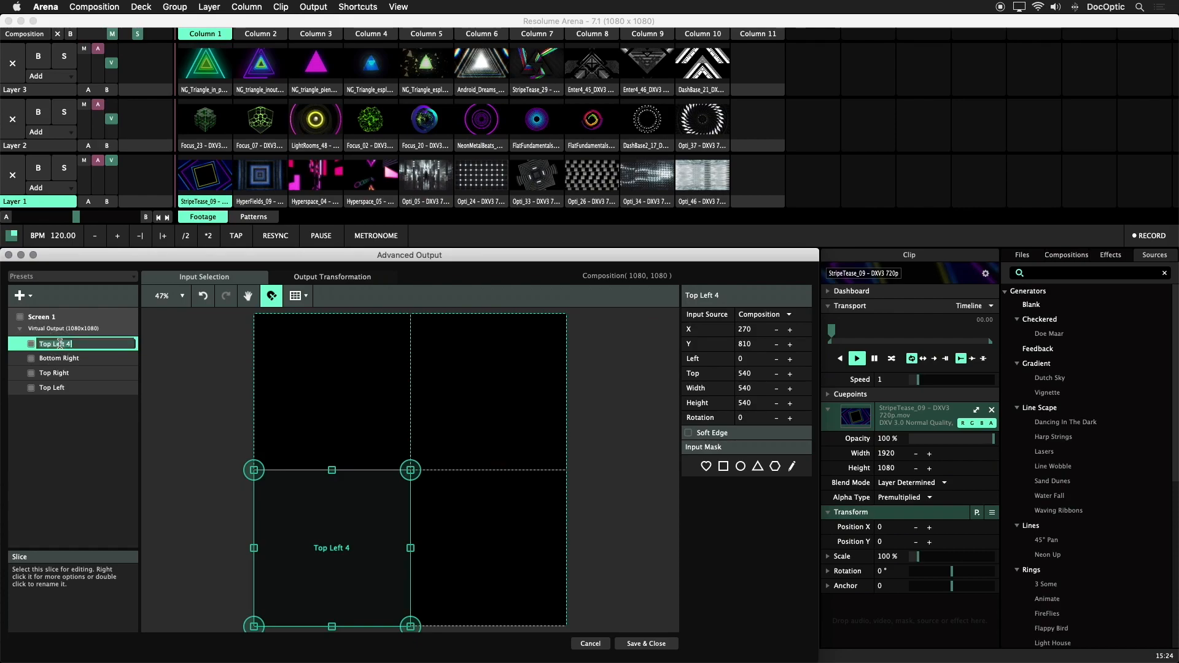
type("Bottom Left")
key("Return")
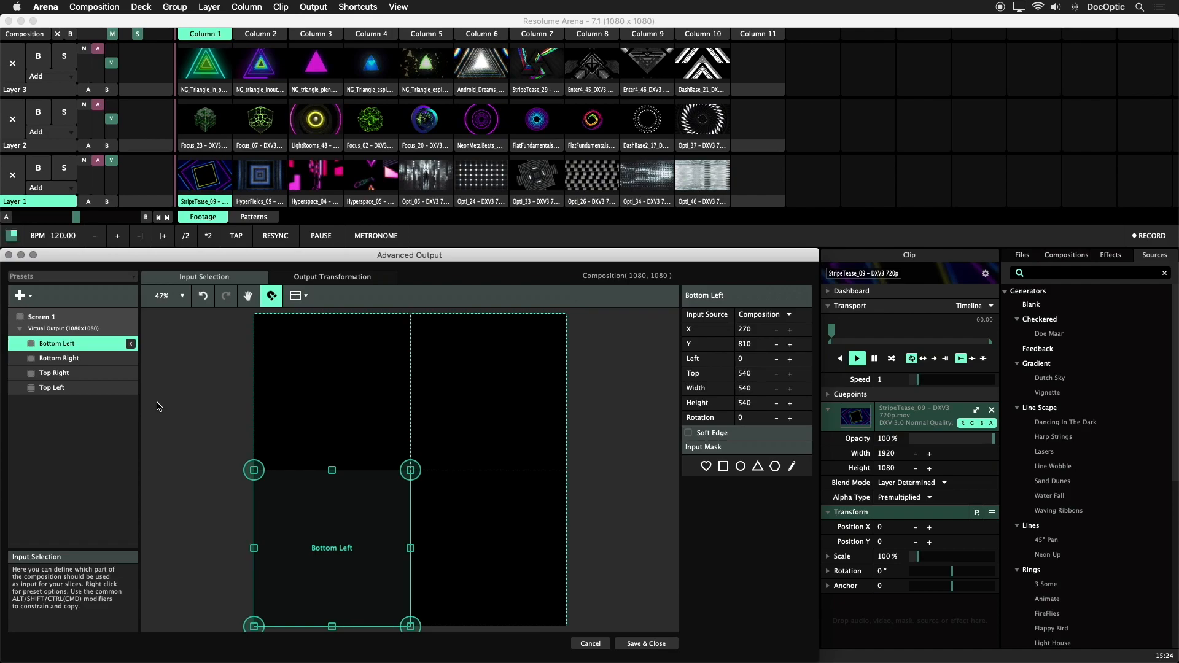
- Keep Composition as the Bottom Left slice's input source, and save and close the advanced output setup
left_click(765, 314)
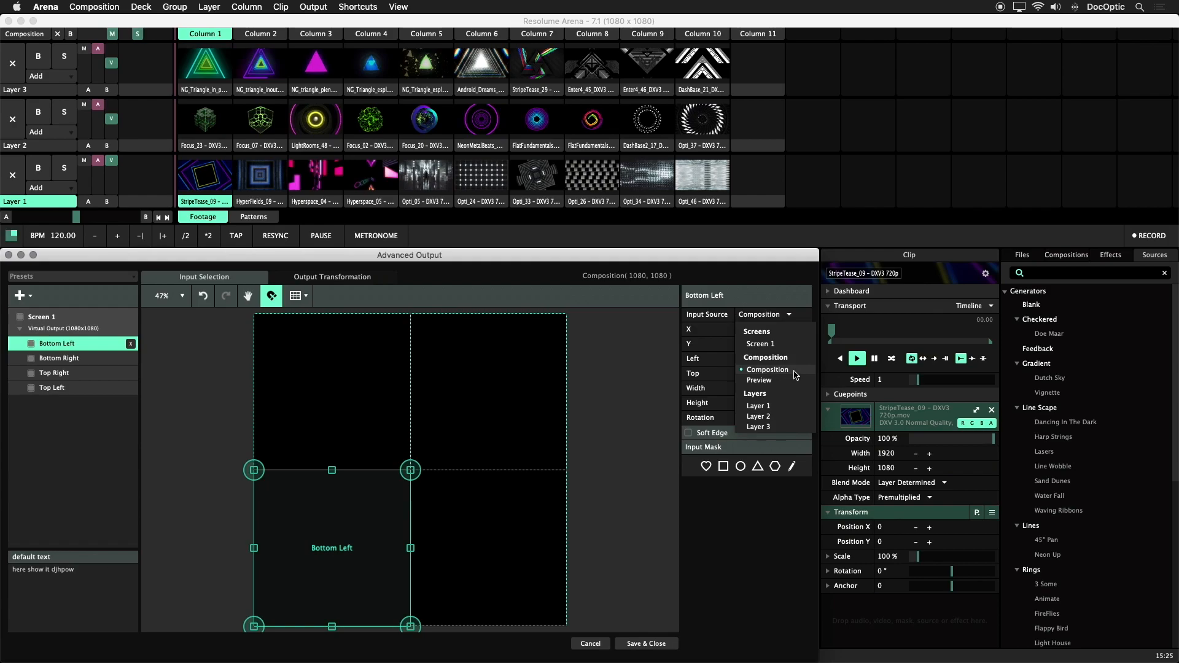
left_click(795, 370)
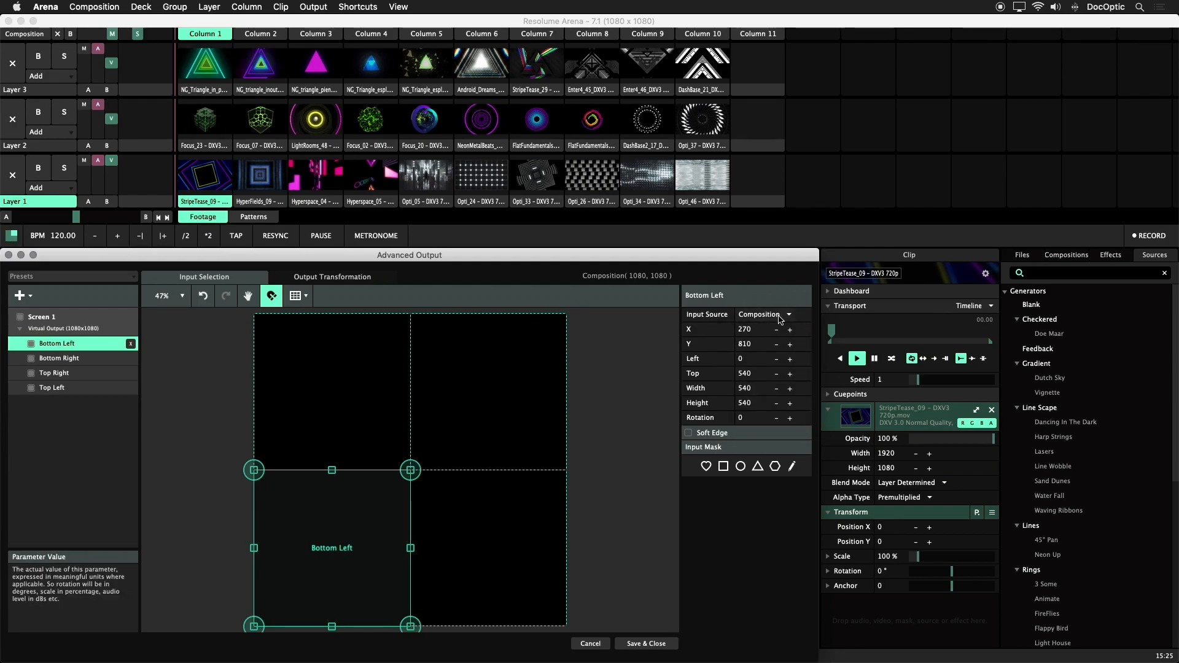
left_click(671, 643)
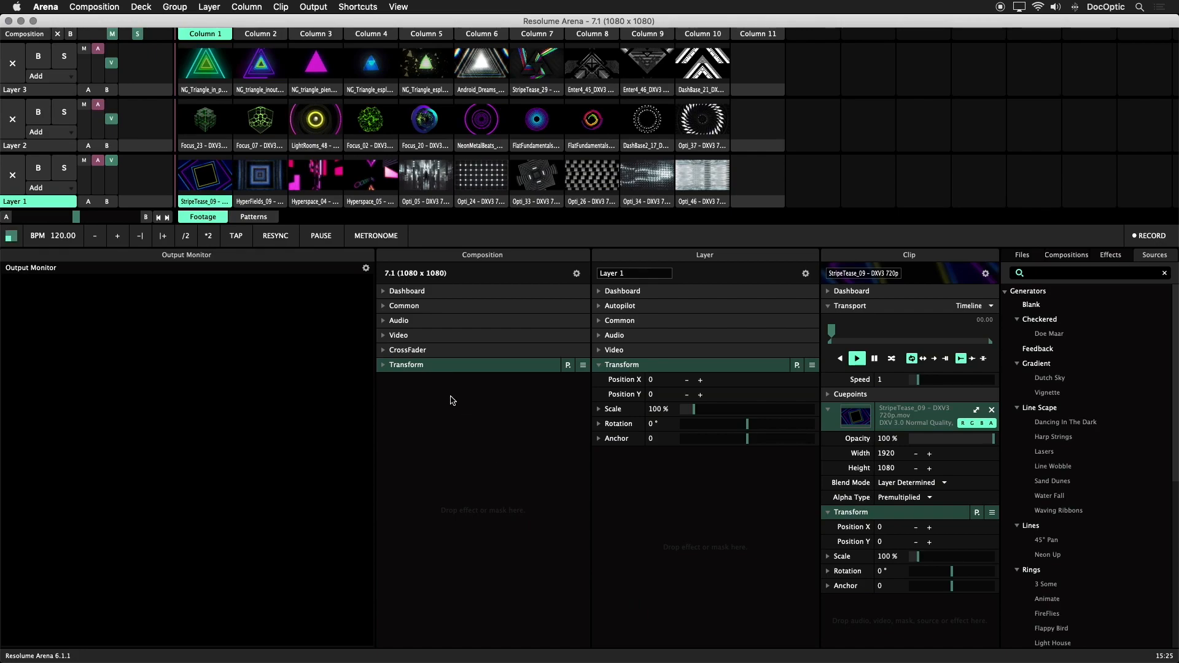
- Rename Layer 1 as Full Square while previewing its StripeTease_09 clip, and clear the layer
left_click(223, 196)
left_click(636, 271)
type("Full Square")
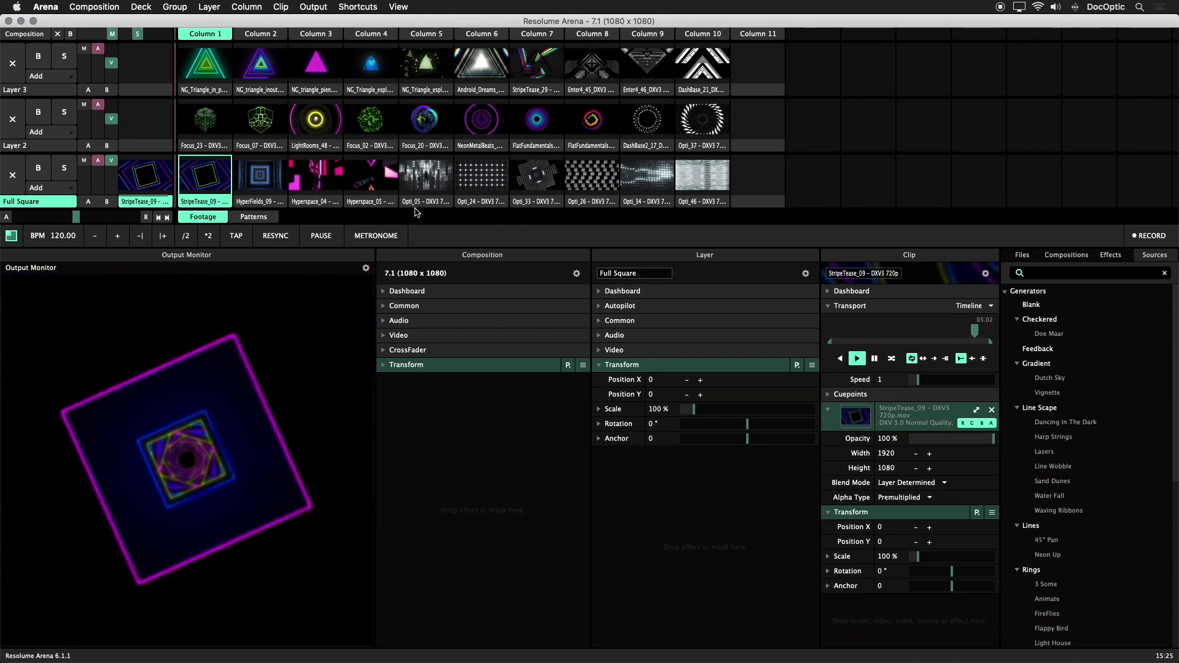
left_click(13, 175)
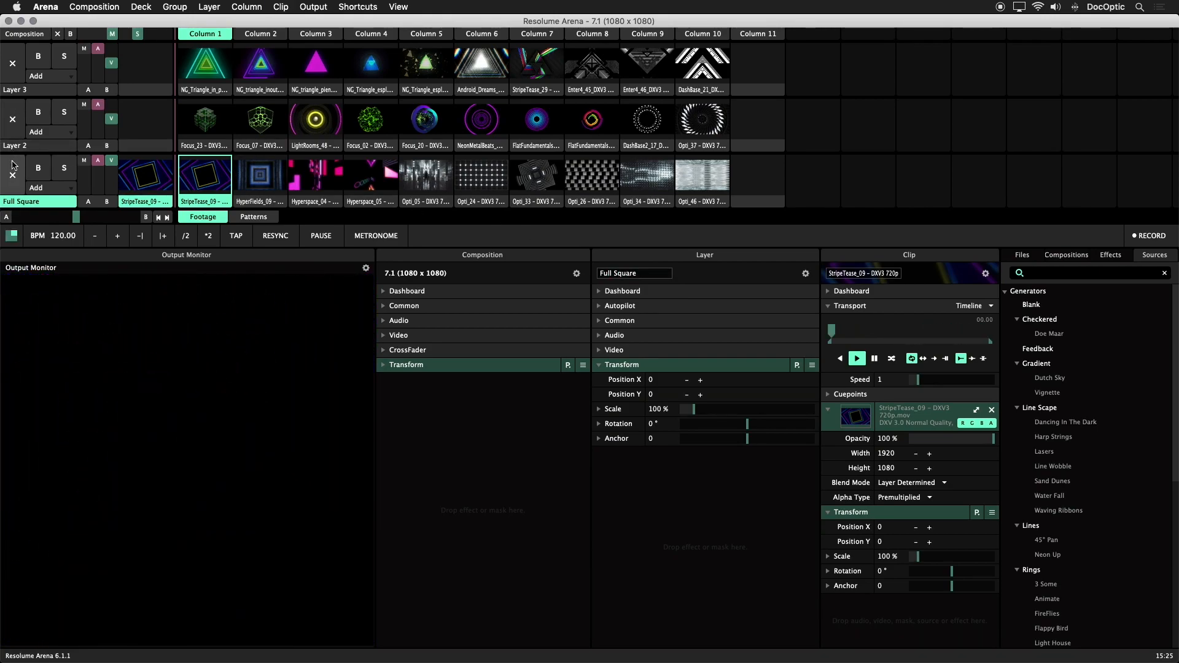
- Add the Slice Transform video effect to Layer 2
left_click(32, 147)
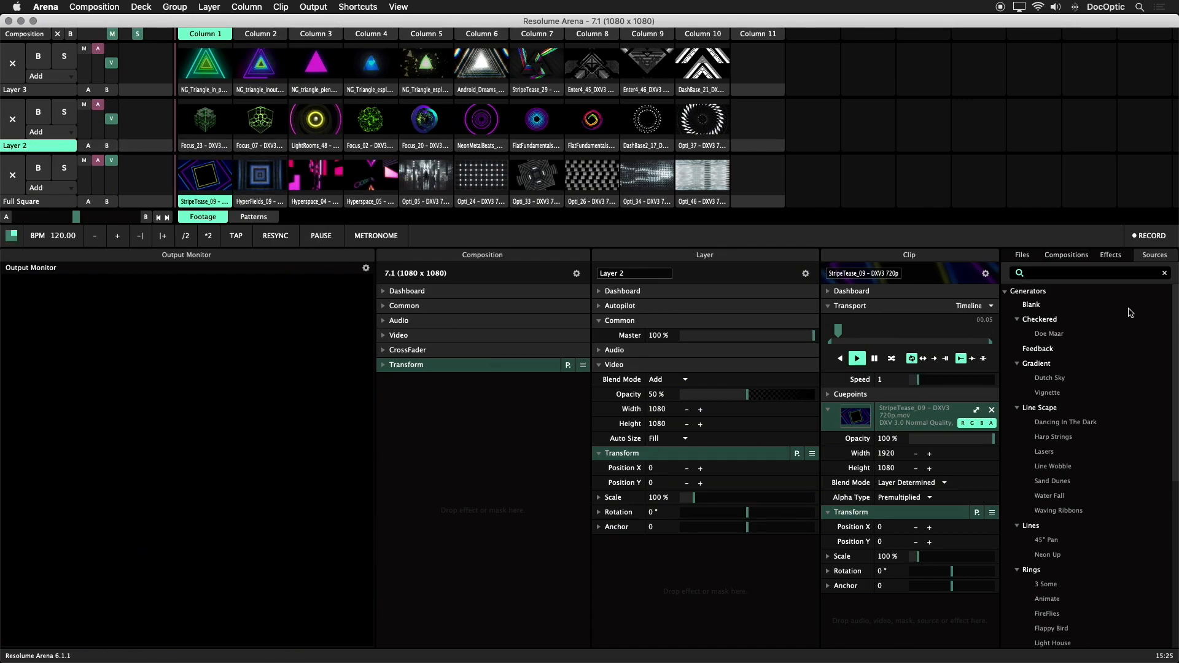
left_click(1112, 255)
left_click_drag(1174, 327, 1173, 538)
left_click_drag(1038, 365, 720, 577)
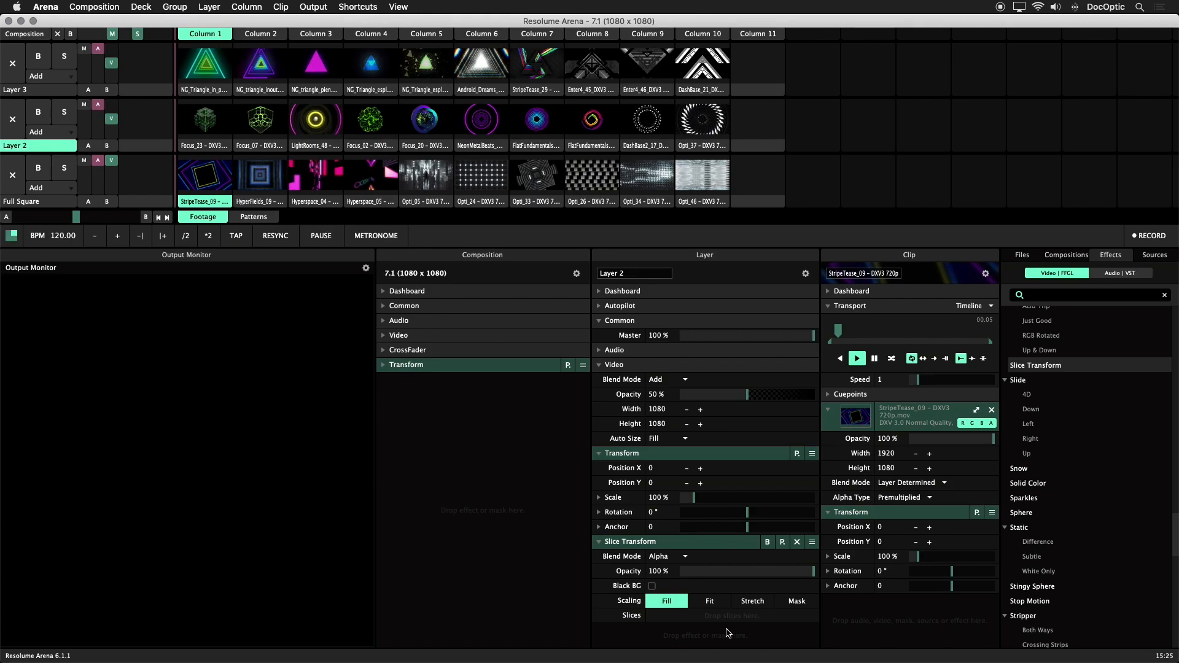
- Show the slices browser, assign all four Screen 1 slices to Layer 2's Slice Transform, and play the layer's Focus_23 clip
left_click(401, 8)
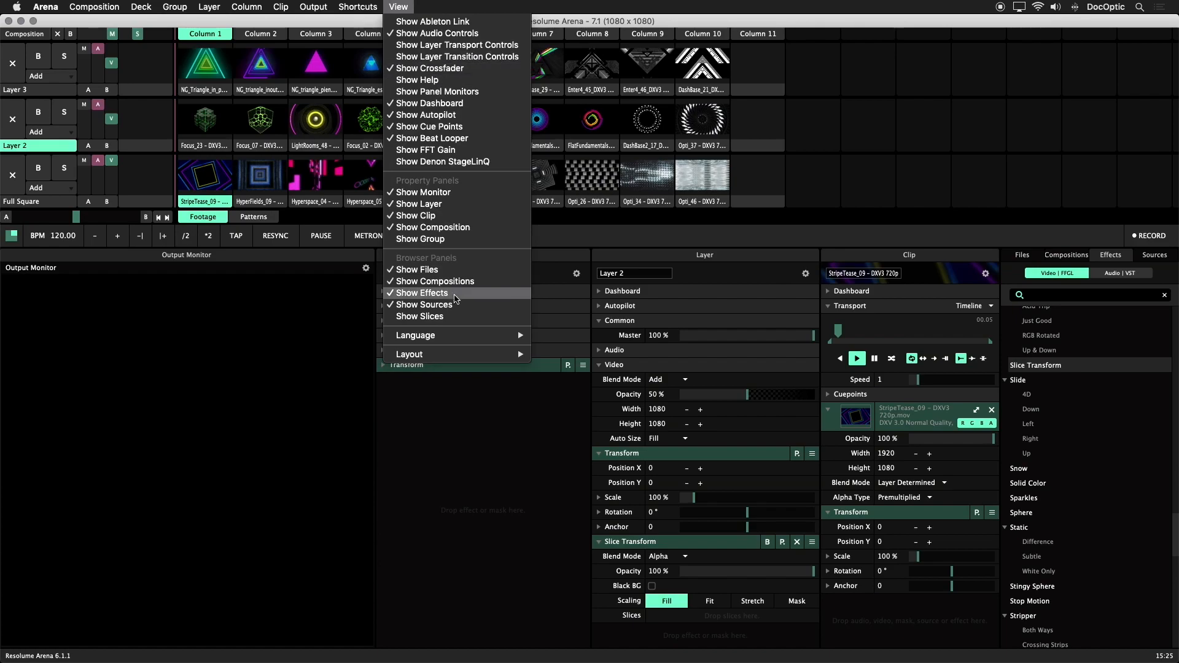
left_click(448, 316)
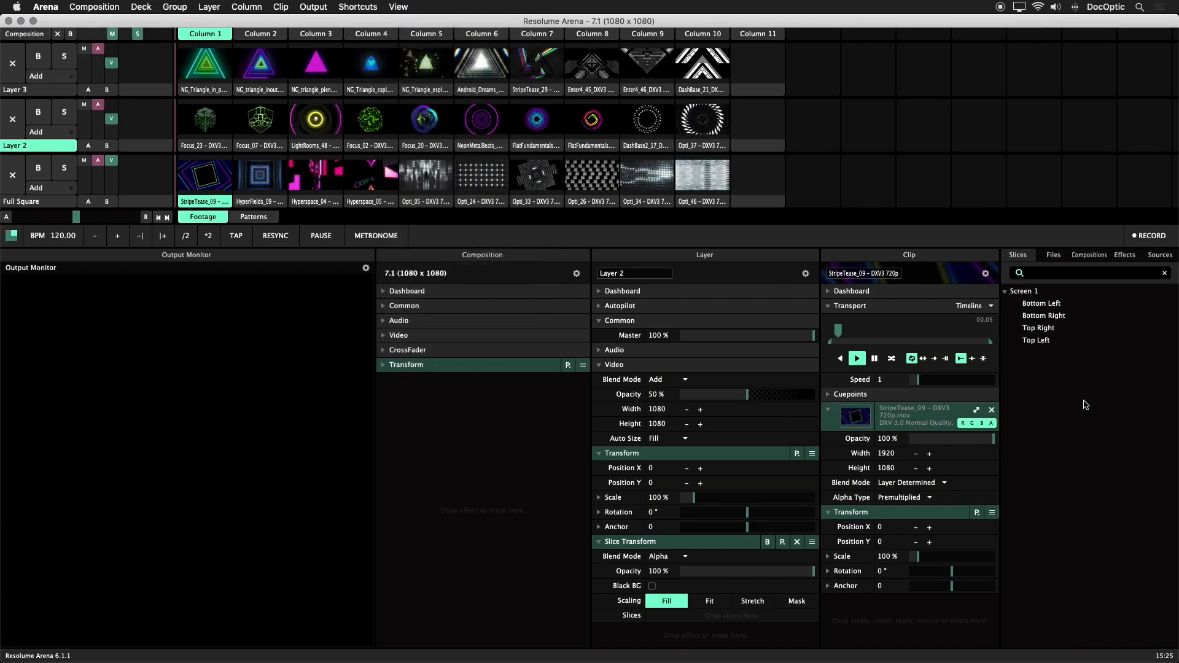
left_click_drag(1047, 303, 715, 615)
scroll(725, 590, "down", 1)
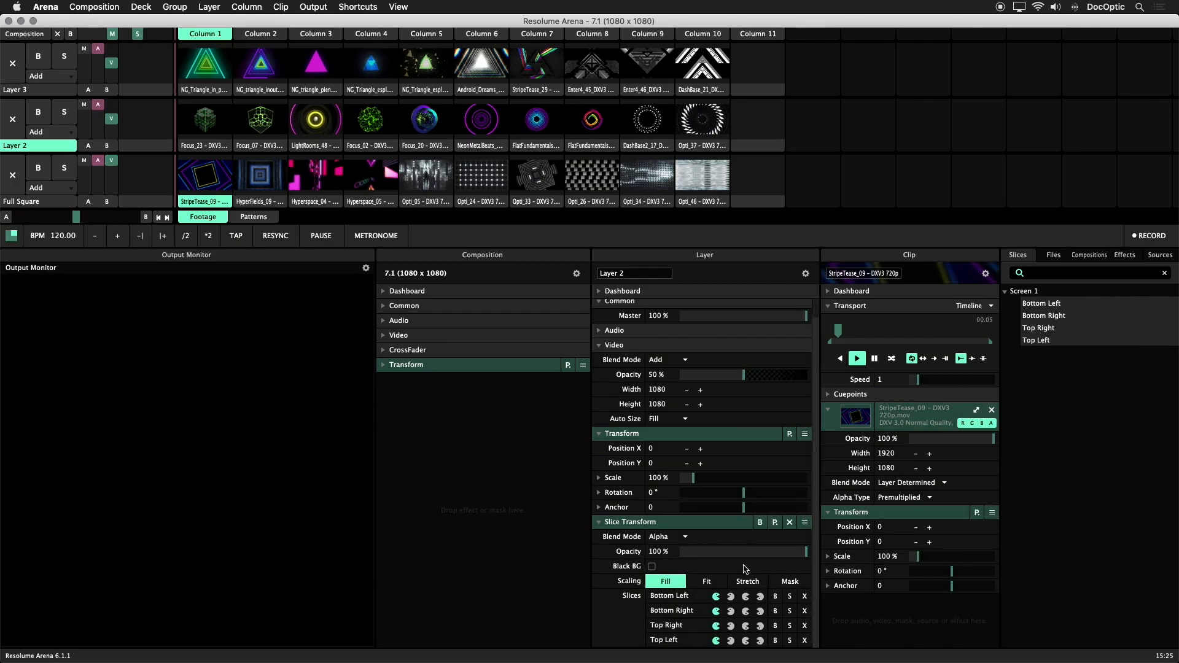
left_click(205, 120)
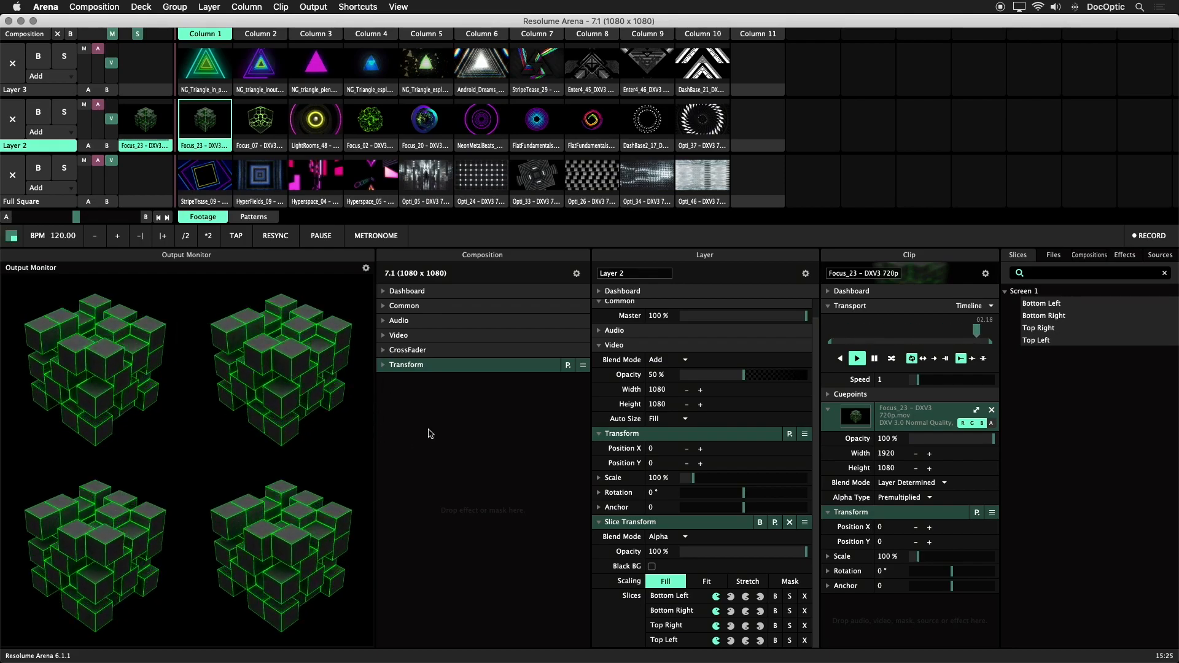
- Rename Layer 2 as Four Squares and clear the layer's playing clip
left_click(638, 273)
key("super+a")
type("F")
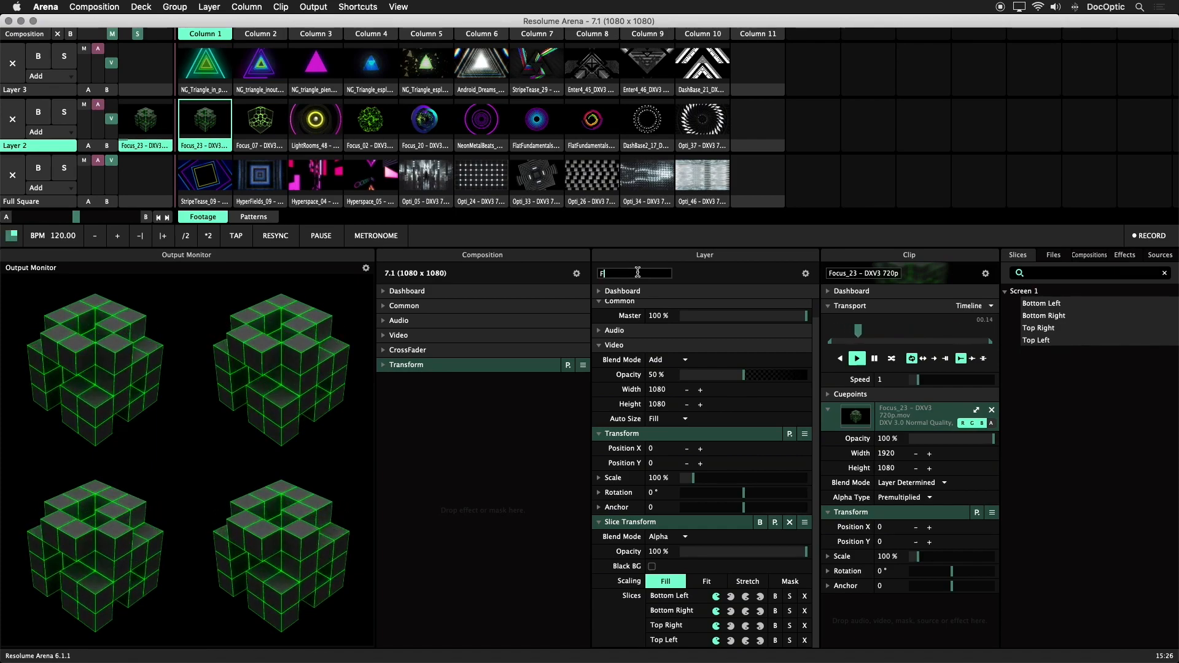
type("our Squares")
key("Return")
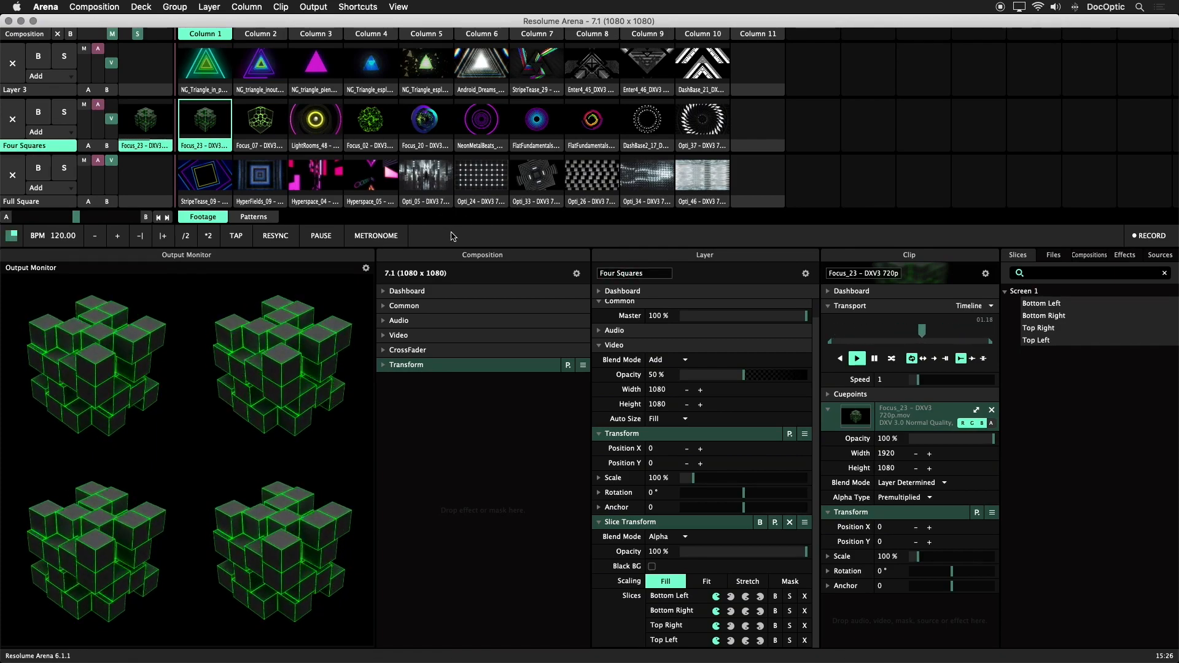
left_click(19, 121)
- Add the Slice Transform effect to Layer 3 and assign the Bottom Right and Top Right slices to it
left_click(55, 96)
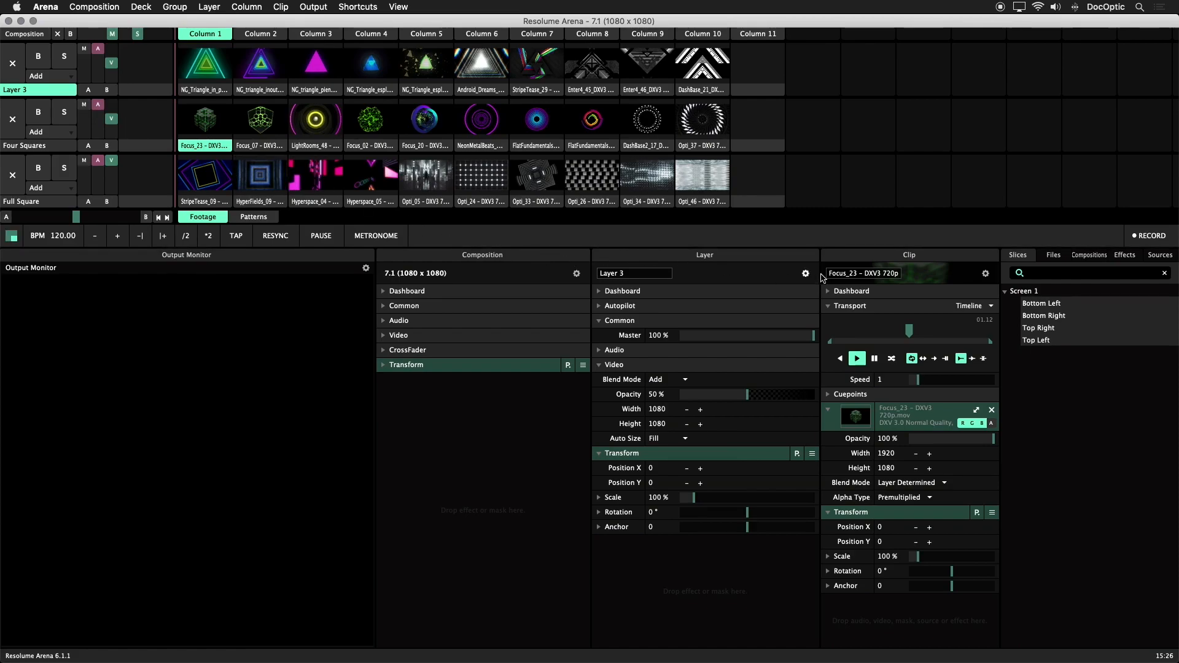
left_click(1125, 255)
left_click_drag(1065, 367, 705, 617)
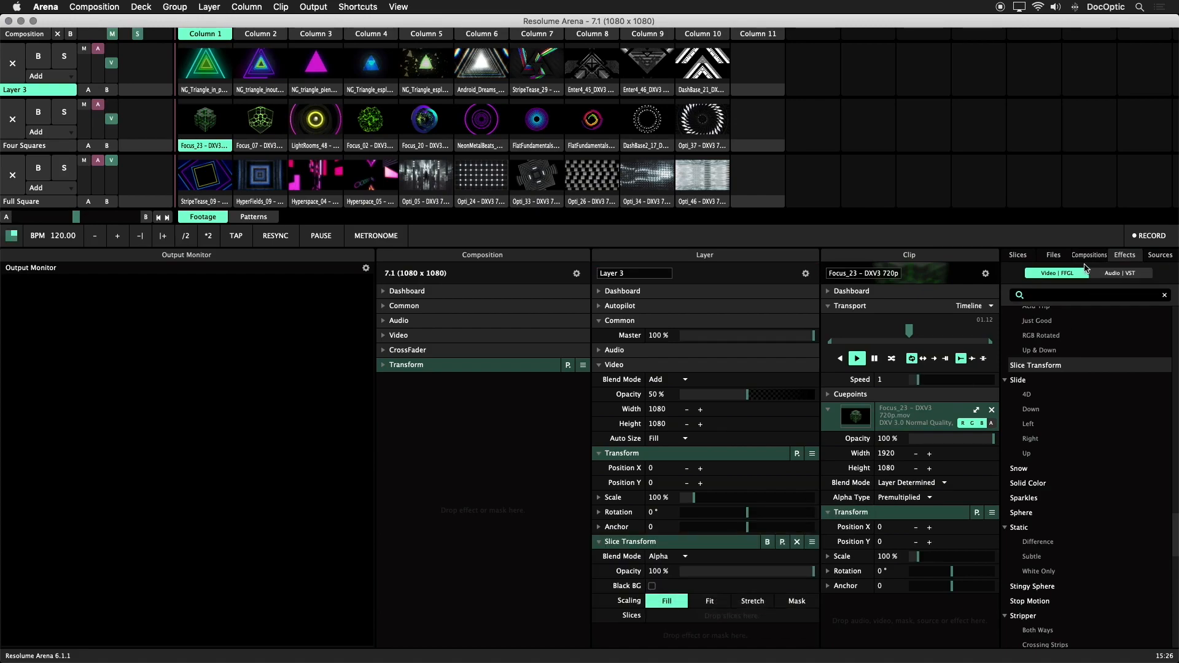
left_click(1018, 256)
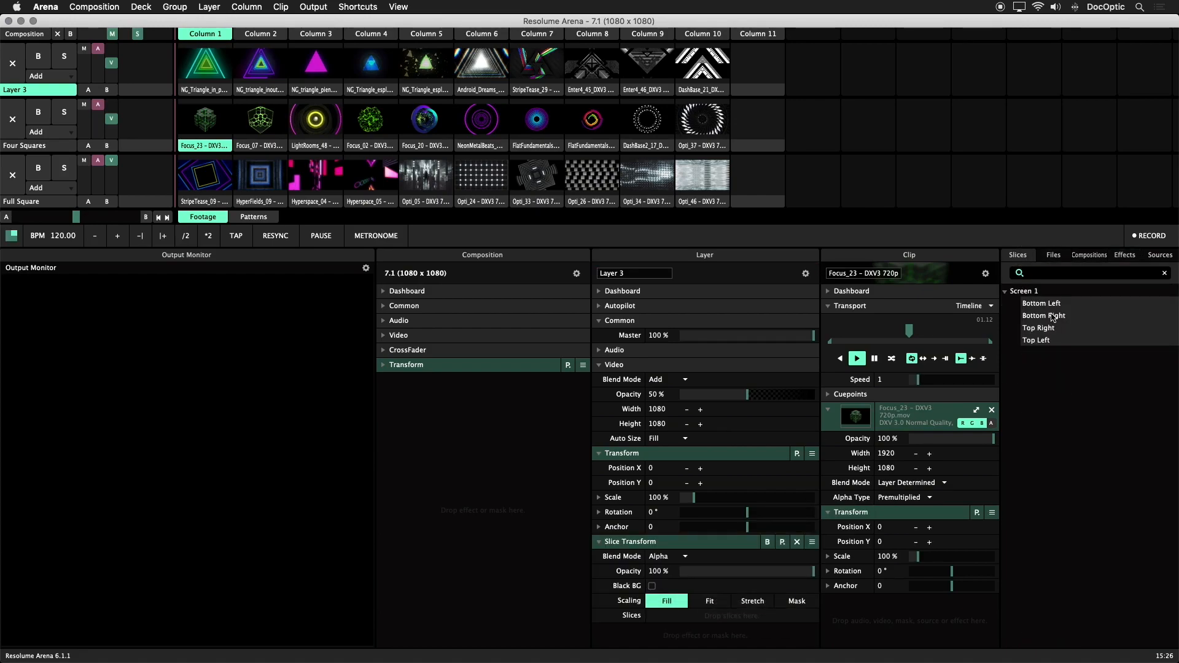
left_click_drag(1054, 332, 699, 617)
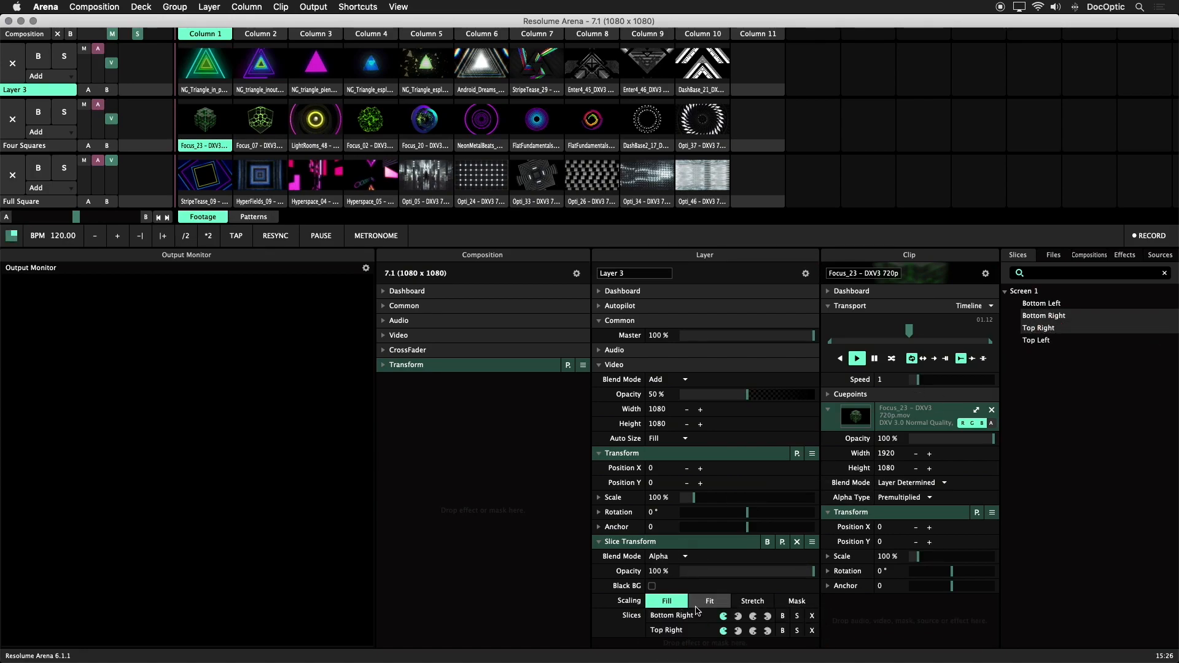
- Rename Layer 3 as Right Squares, and preview its first NG_Triangle clip before clearing the layer
double_click(620, 273)
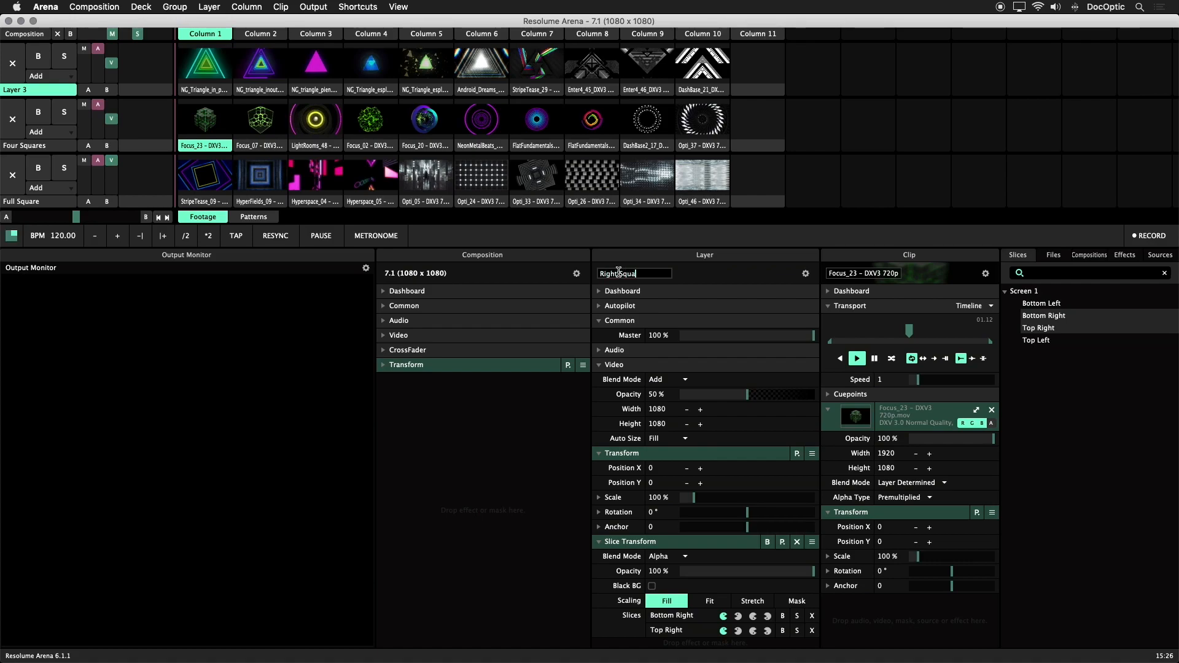
key("Return")
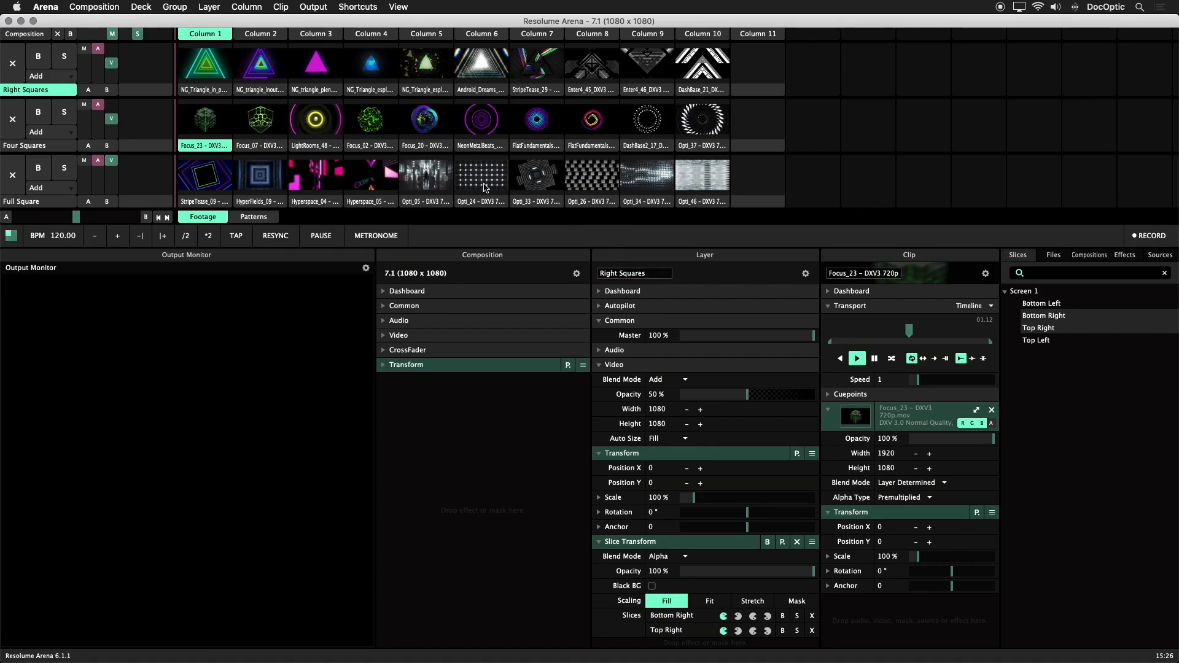
left_click(215, 72)
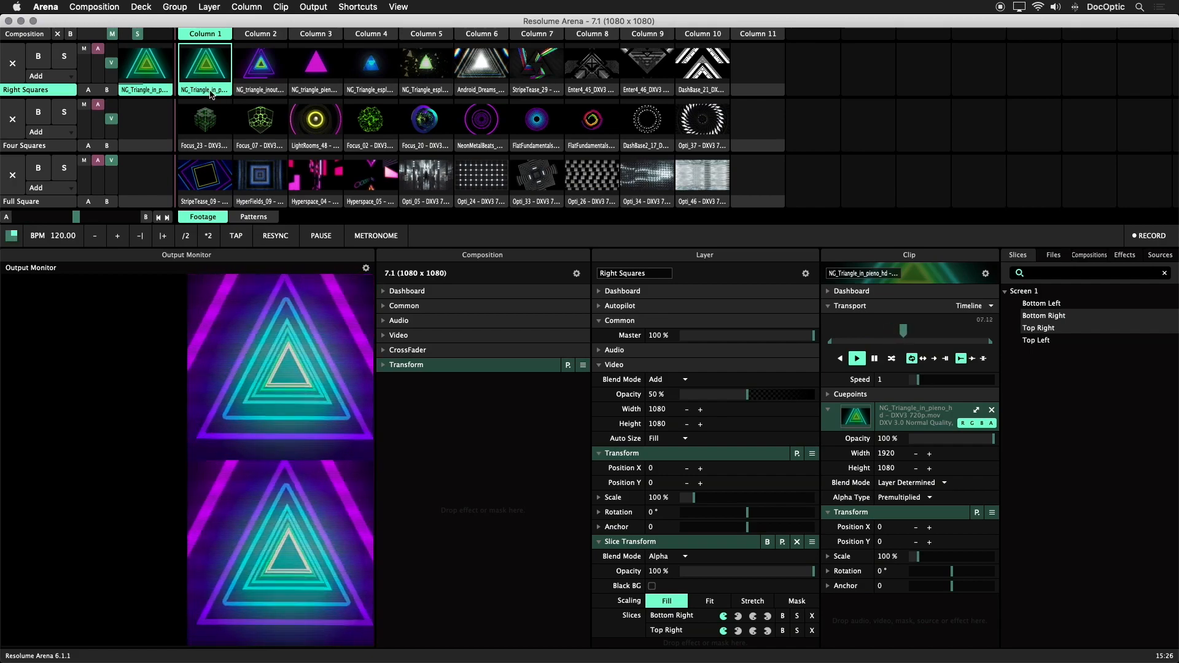
left_click(12, 63)
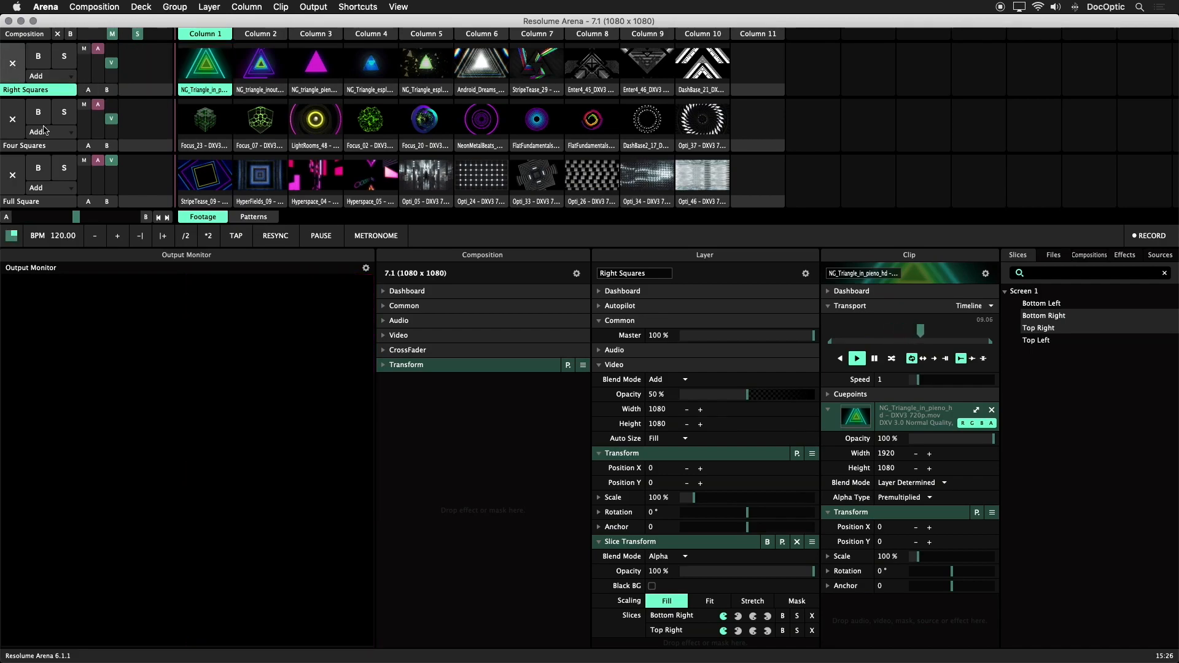
- Select the StripeTease_09 clip, and set Screen 1's device to Display 2 (1920x1080) in the advanced output's Output Transformation
left_click(191, 203)
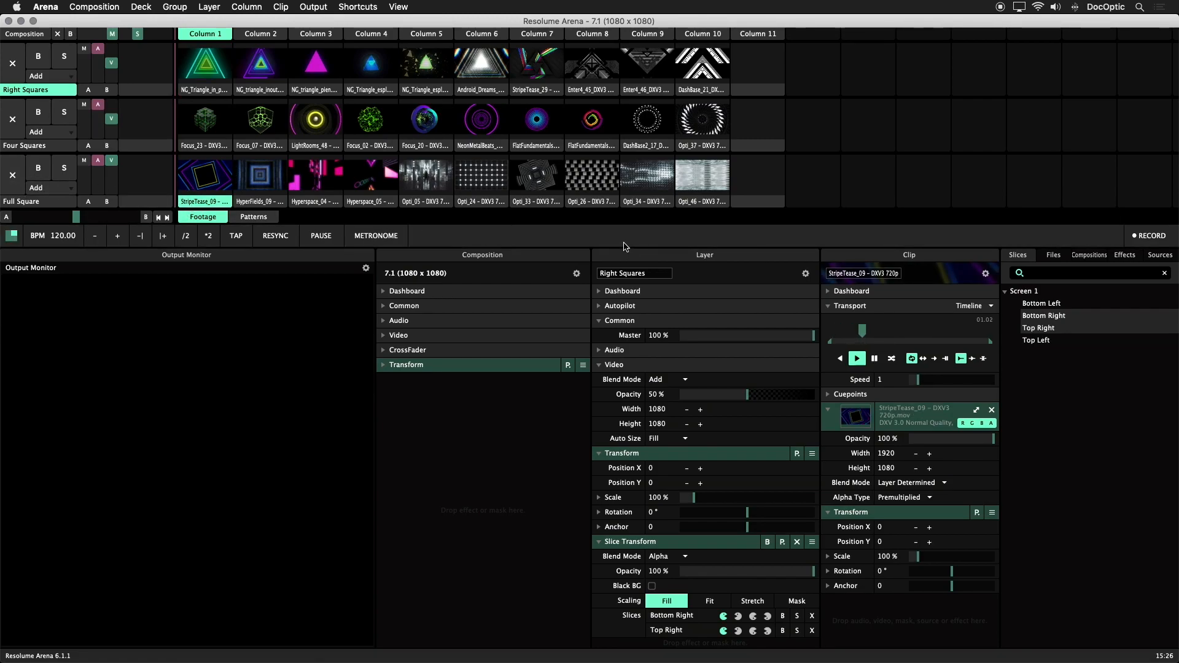
left_click(314, 7)
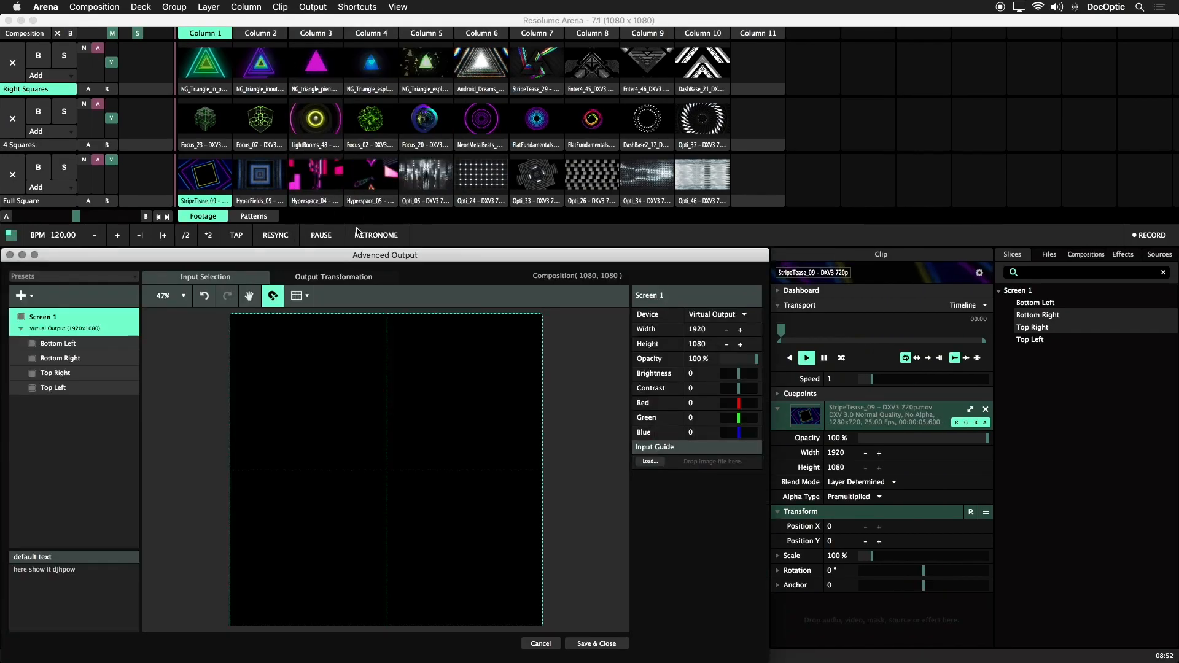
left_click(335, 277)
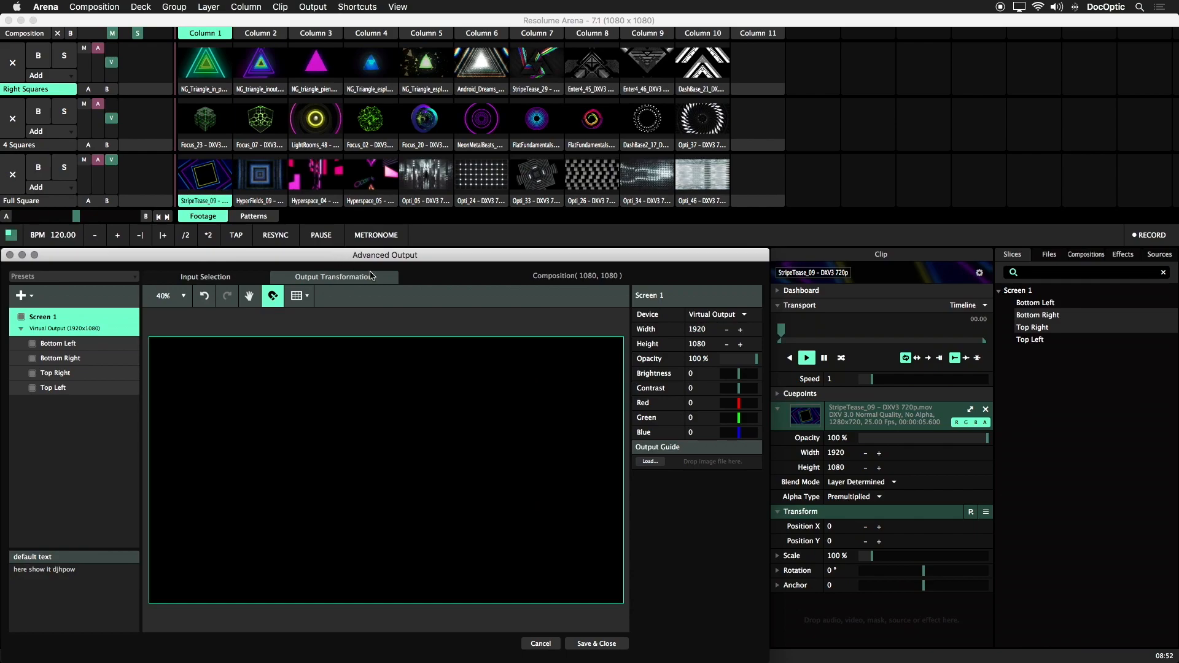
left_click(716, 316)
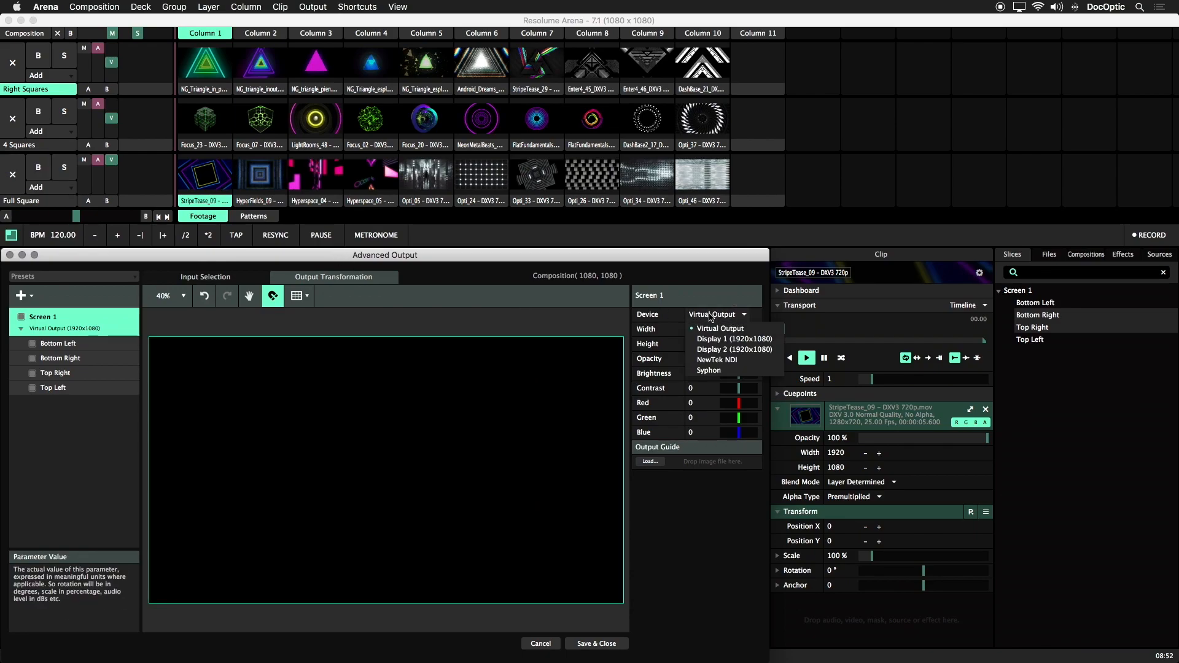
left_click(735, 351)
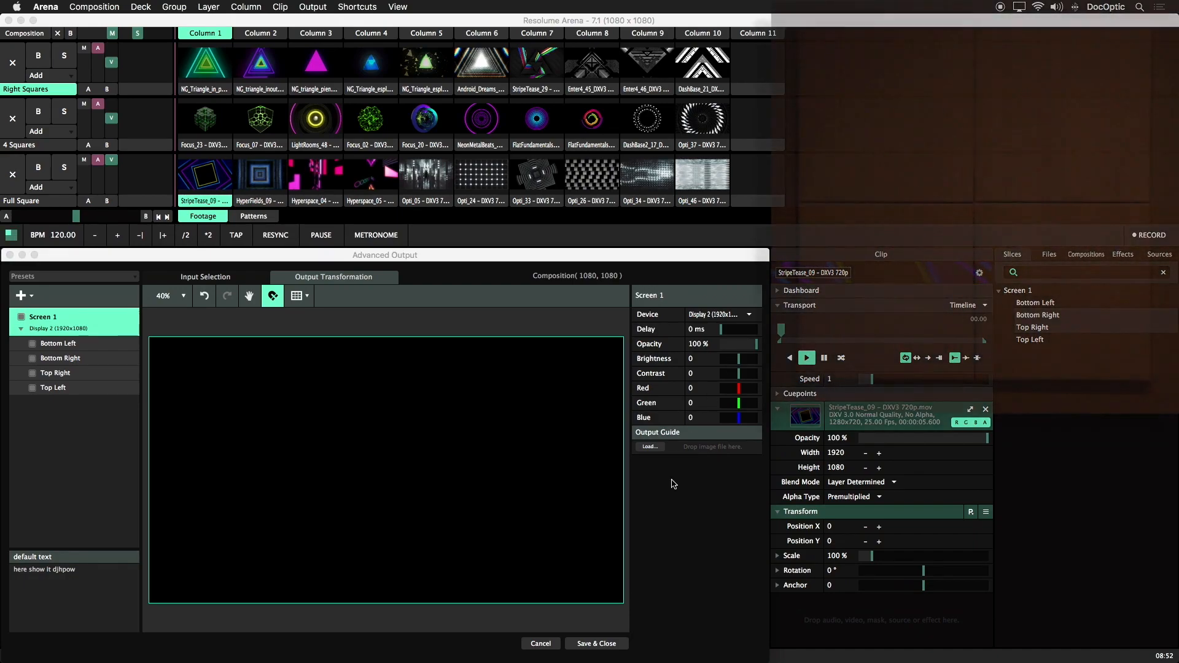
- Turn on the slice grid and enable showing it in the output
left_click(308, 296)
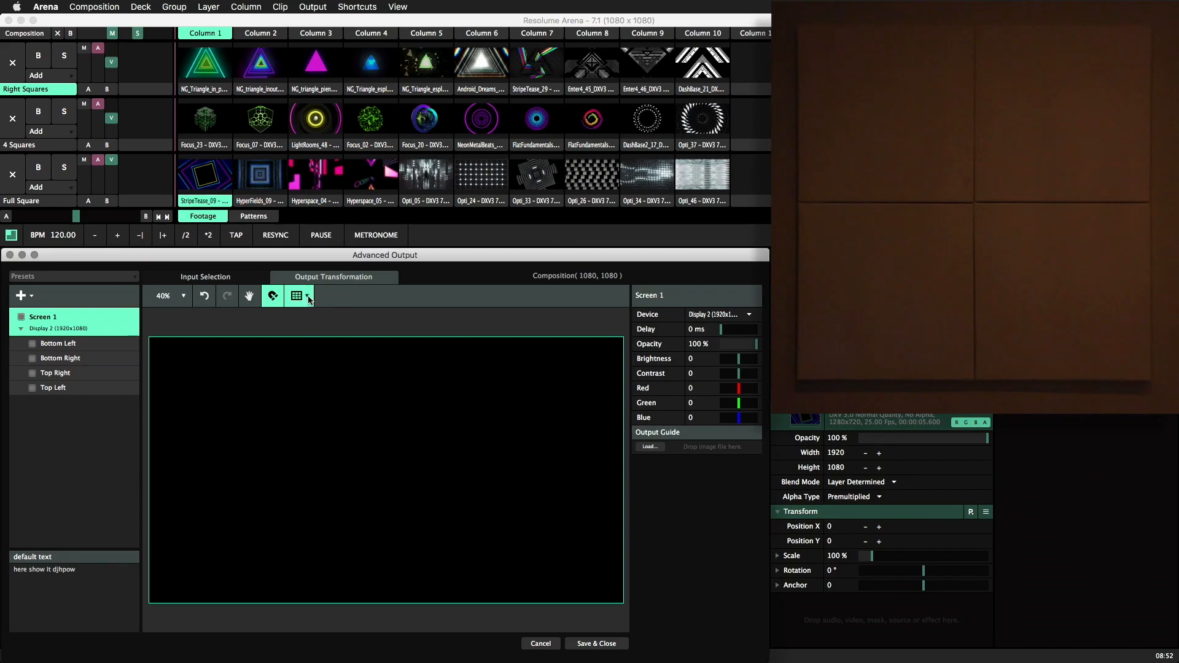
left_click(330, 319)
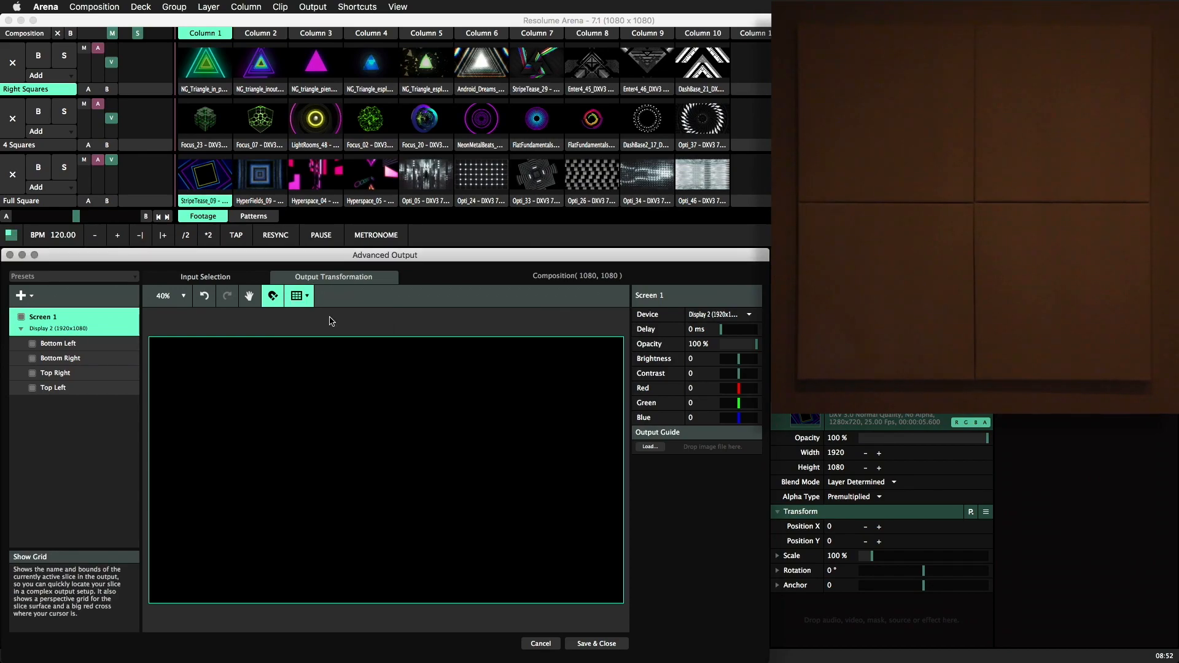
left_click(308, 298)
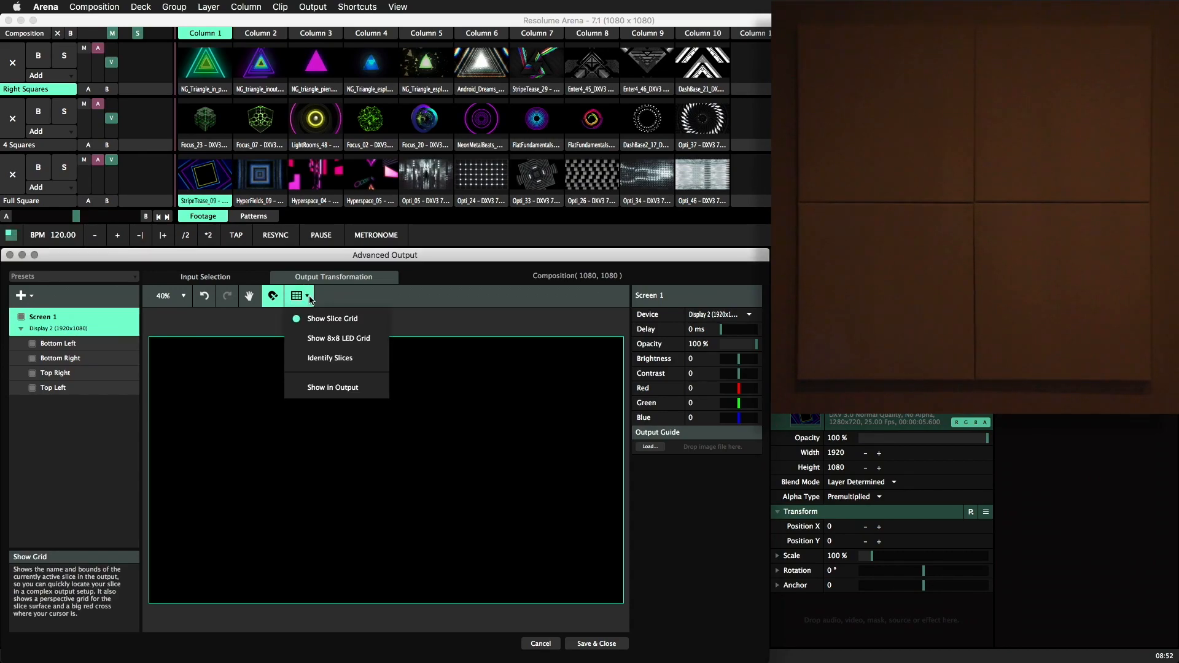
left_click(339, 387)
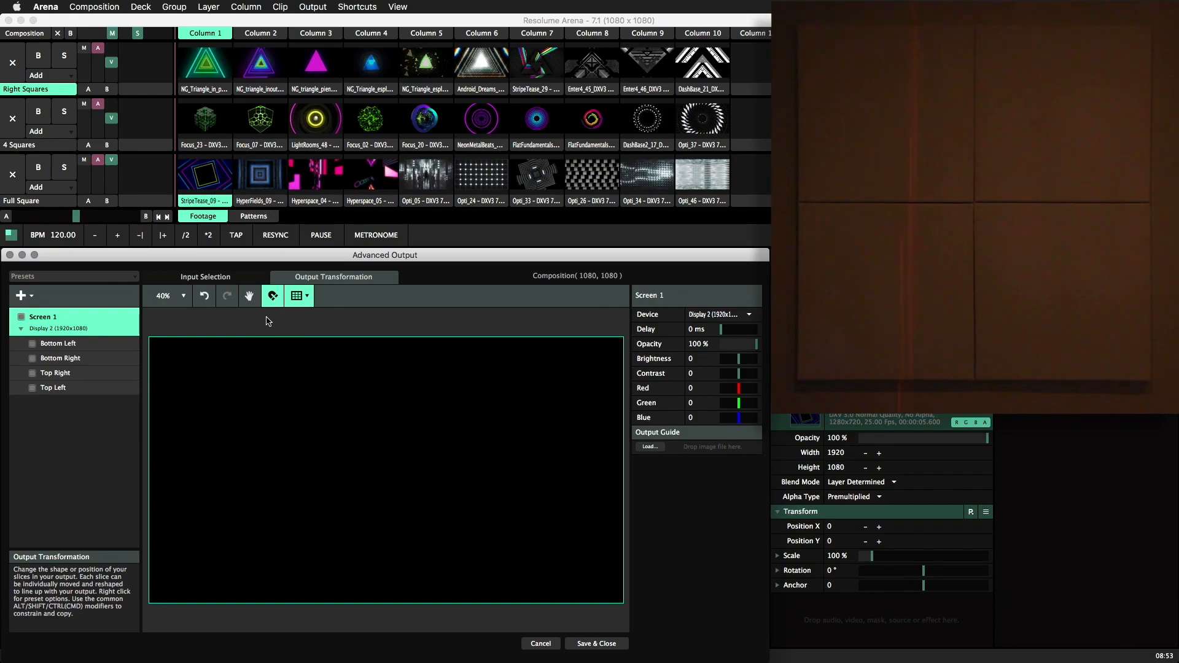
- Select all four slices in the output transformation and match them to their input shape
left_click_drag(235, 321, 405, 467)
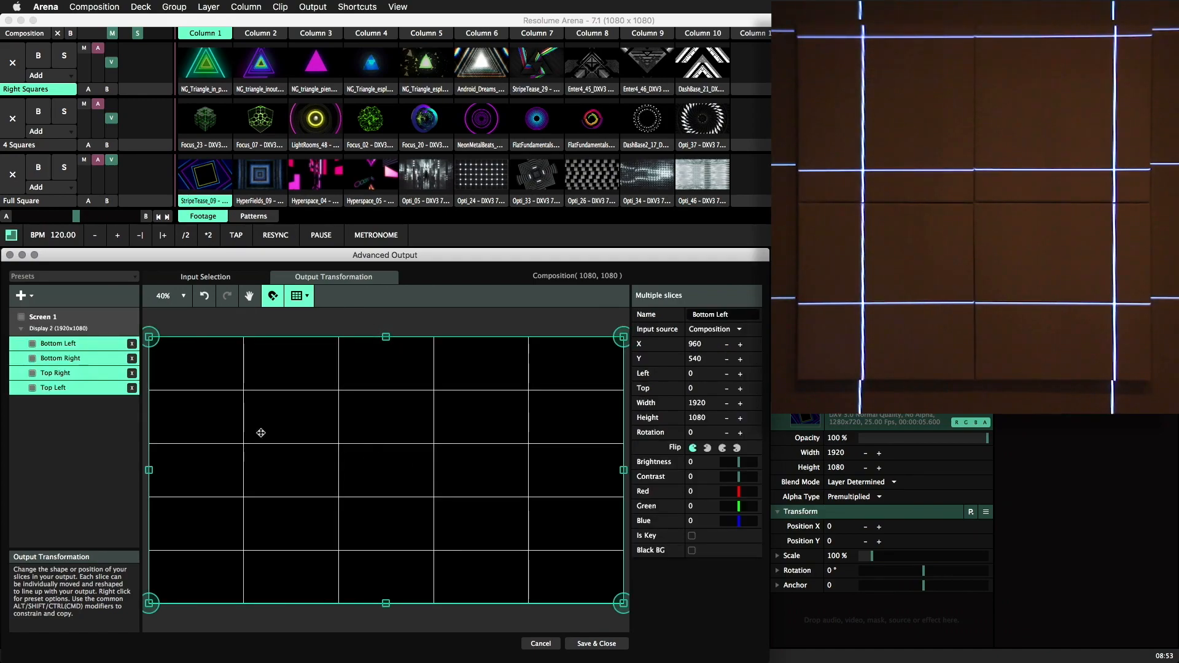
right_click(68, 380)
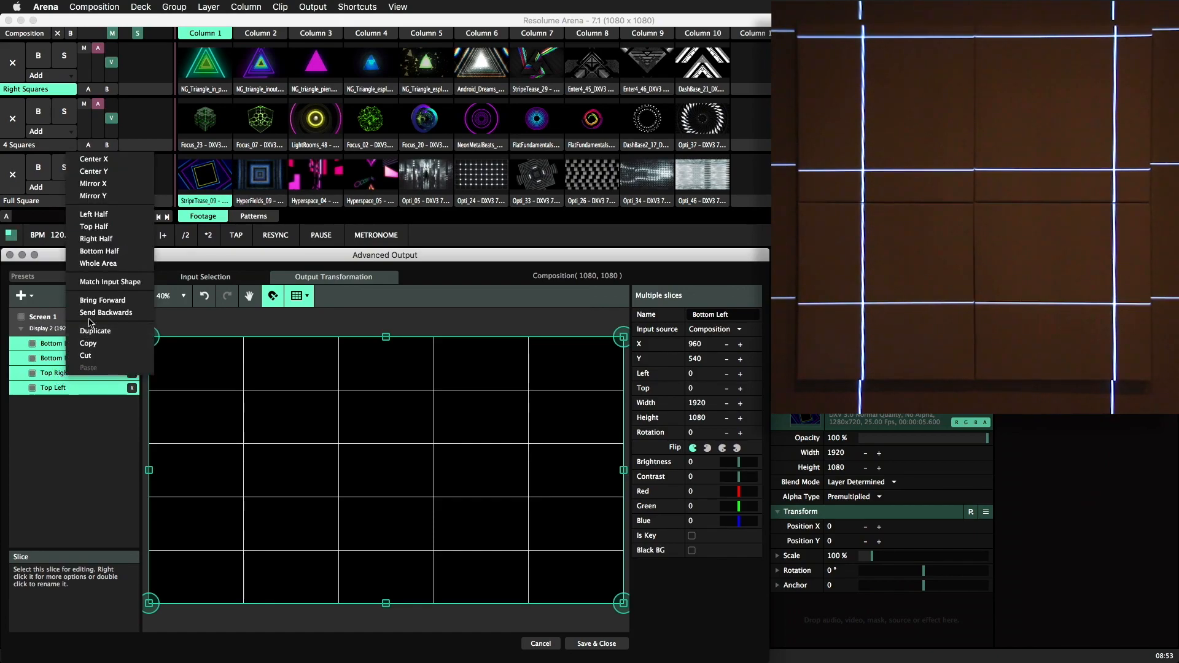
left_click(99, 282)
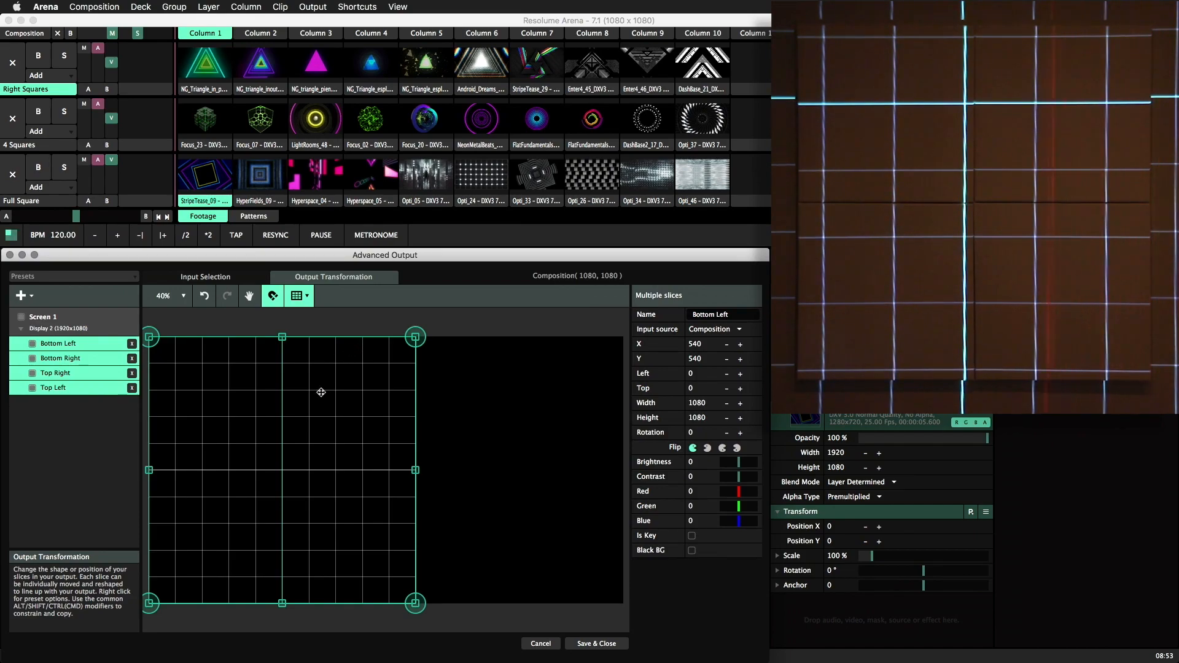
- Centre the four slices on the panels' crossing at about X 555, Y 699, and scale them together to 614 x 614
left_click_drag(303, 422, 310, 464)
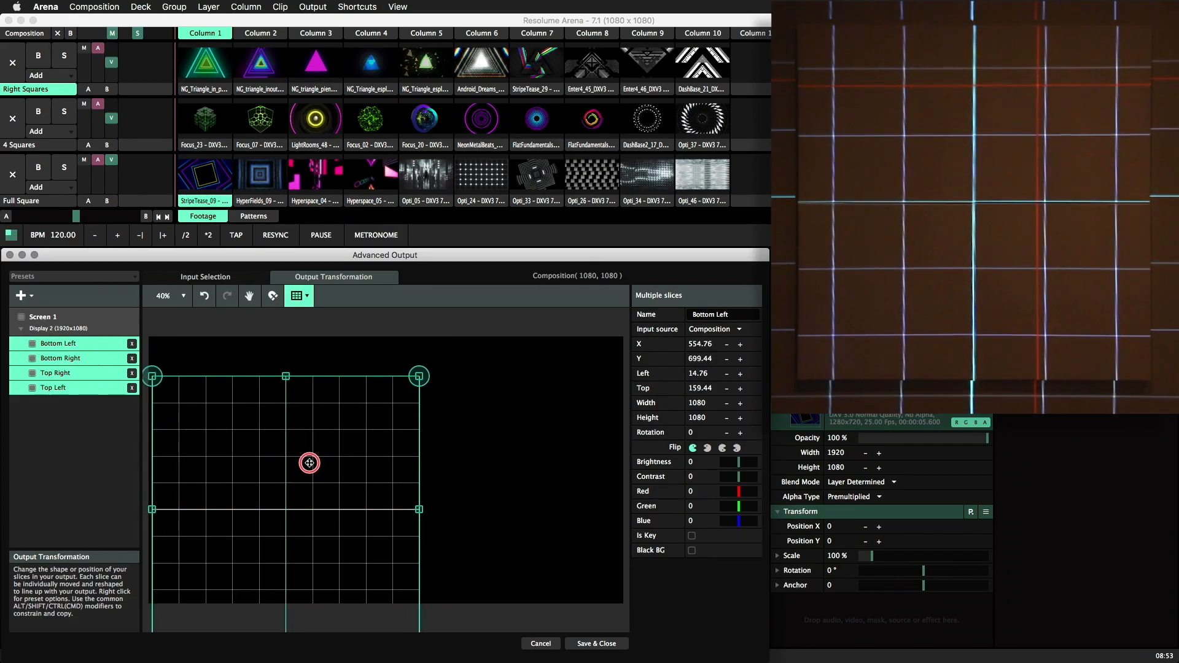
left_click_drag(420, 379, 401, 420)
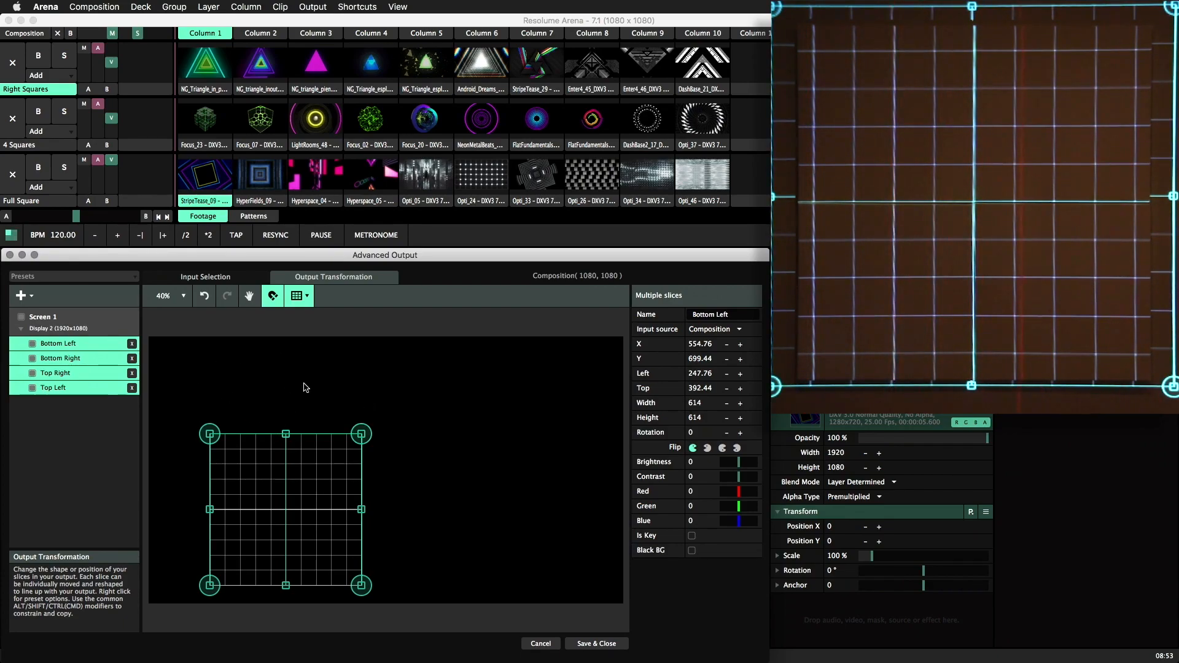
left_click(245, 395)
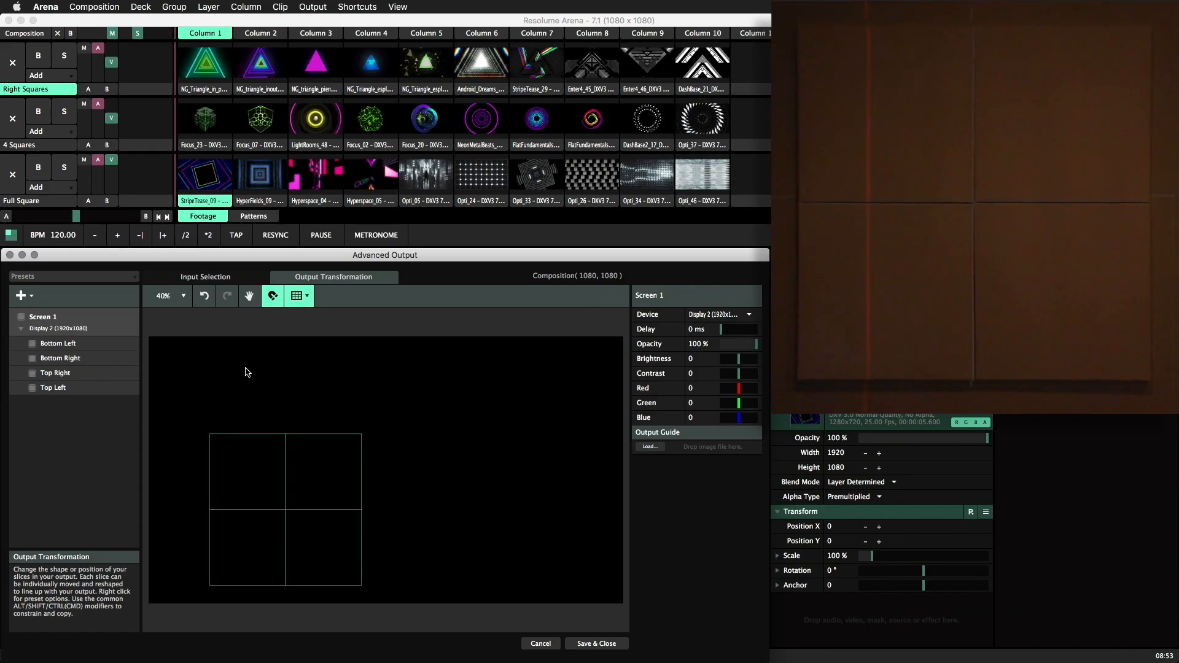
- Edit the Top Left slice's points, moving its upper-left and lower-left corners inward to the panel's left edge
left_click(239, 452)
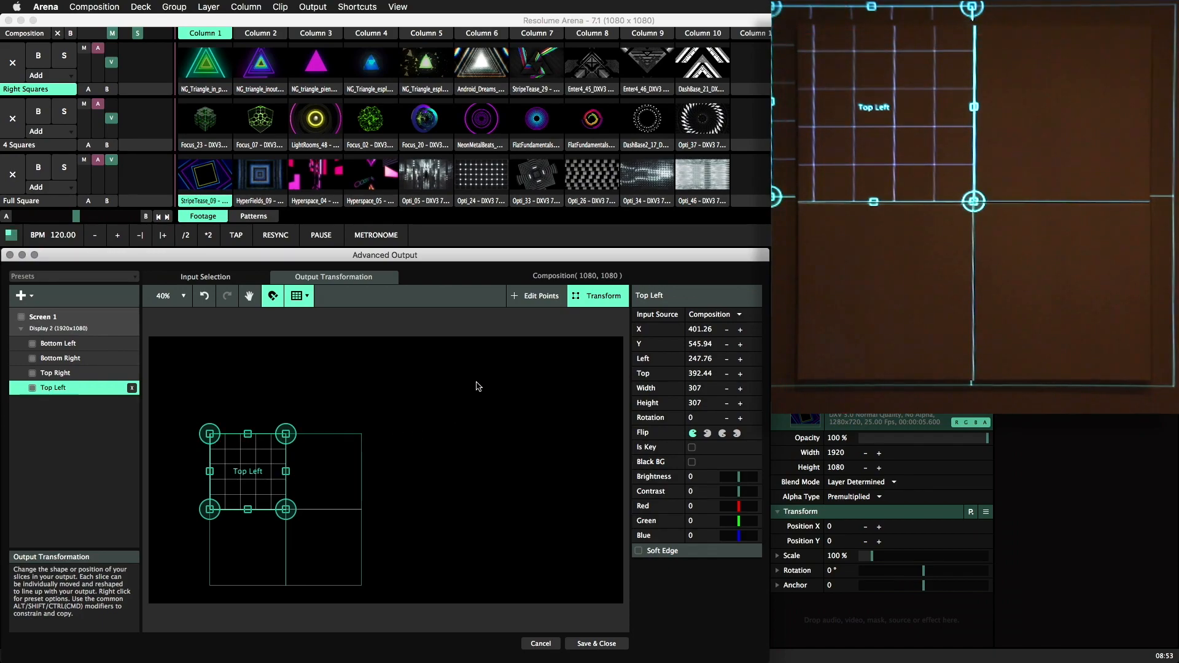
left_click(517, 303)
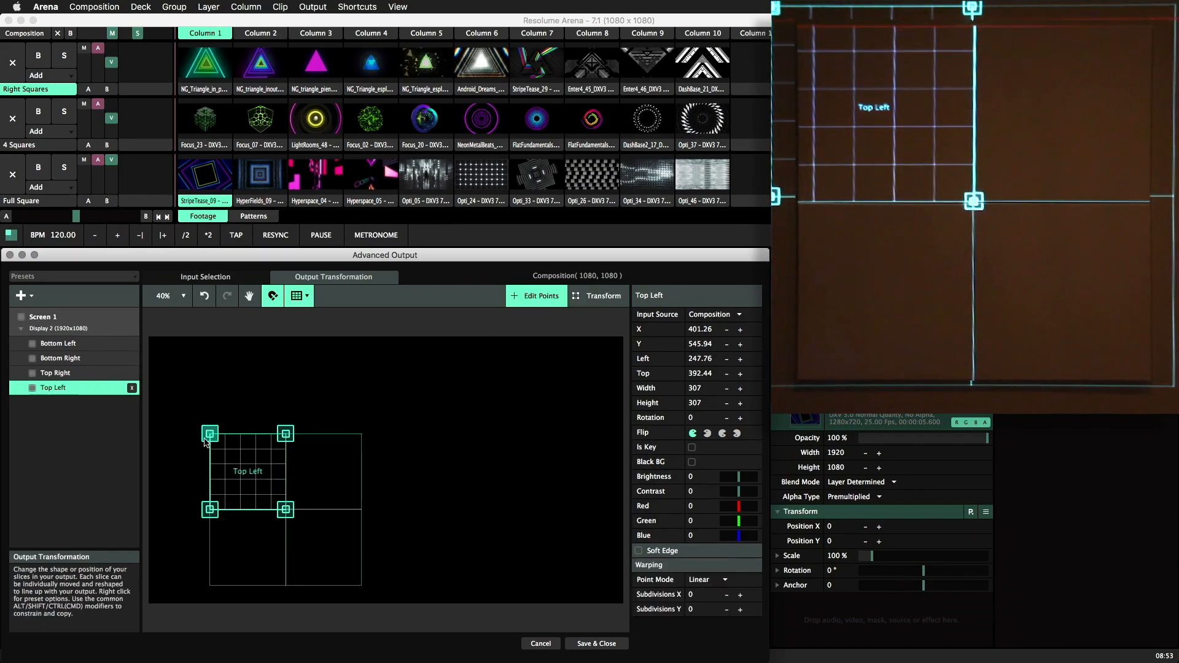
left_click_drag(207, 442, 217, 449)
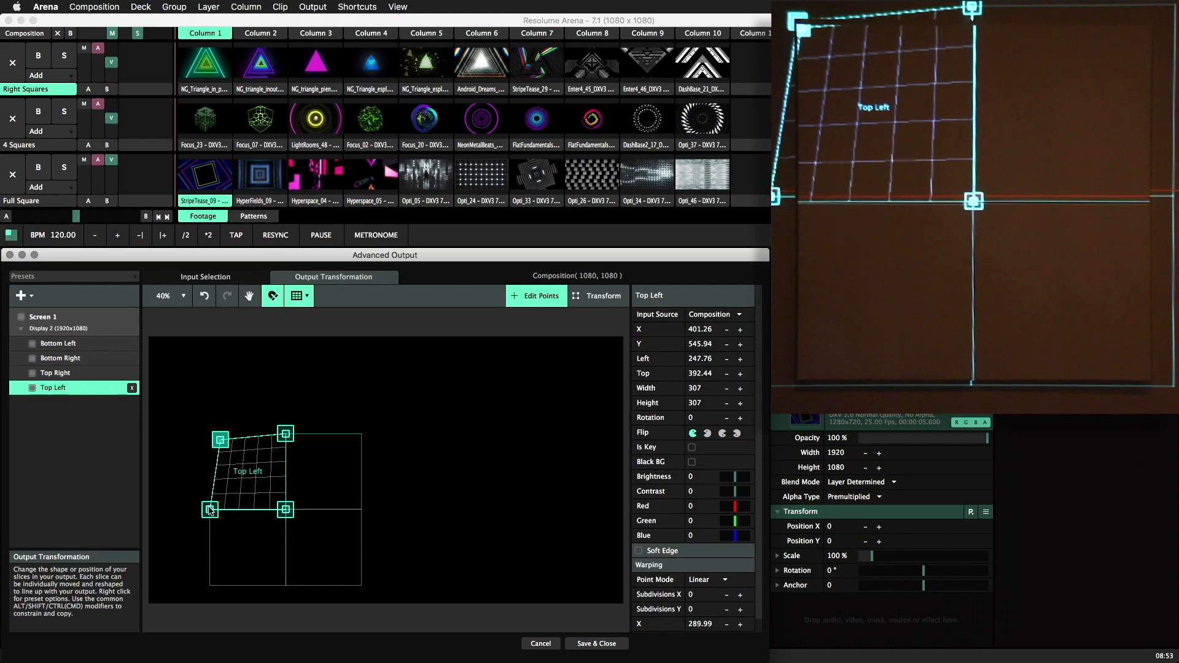
left_click_drag(210, 511, 215, 507)
key("Right")
key("Right")
key("Right")
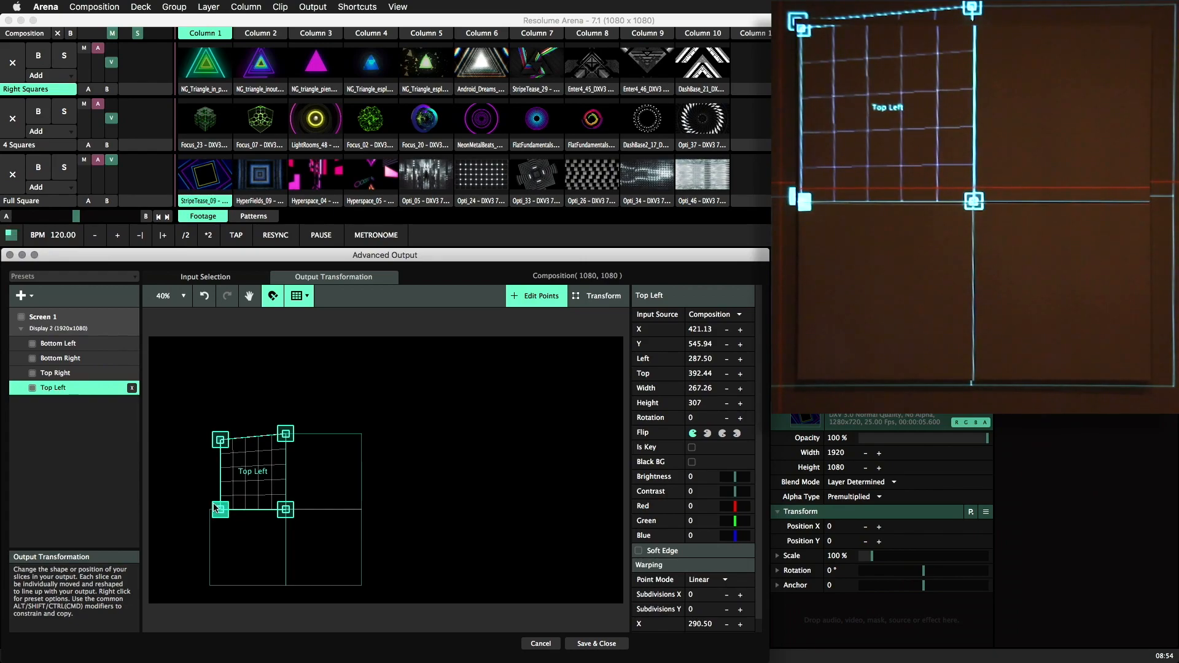
- Try nudging the Top Left slice's lower-left corner point upward, and return it to the panel corner
key("Up")
key("Up")
key("Up")
key("Up")
key("Up")
key("Up")
key("Up")
key("Up")
key("Up")
key("Up")
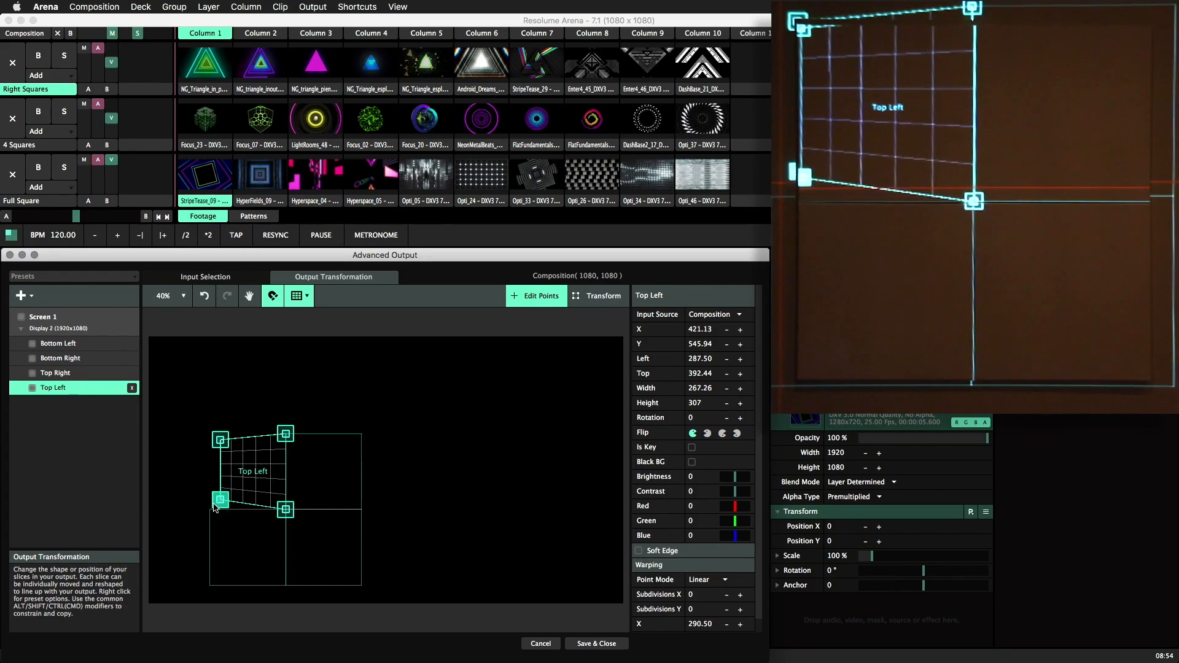
key("Down")
key("Down")
key("Down")
key("Down")
key("Down")
key("Down")
key("Down")
key("Down")
key("Down")
key("Down")
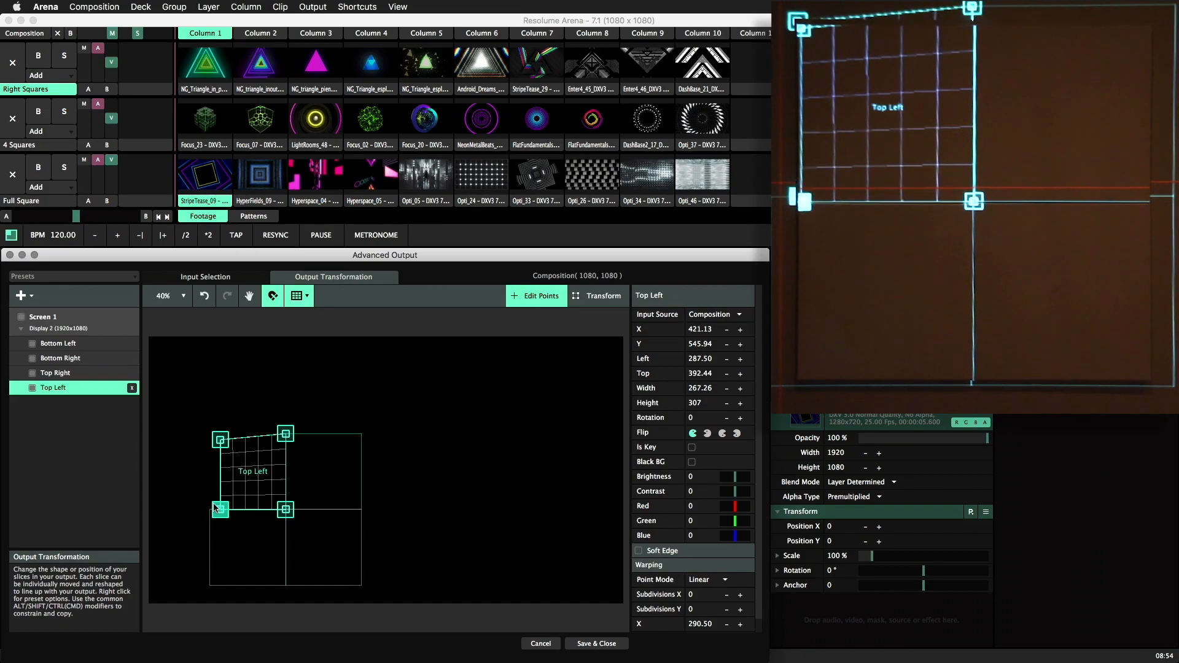
- Lower the upper corner points of the Top Left and Top Right slices to the panels' upper edge
left_click(215, 439)
left_click_drag(280, 432, 279, 437)
left_click(325, 461)
left_click_drag(408, 405, 258, 462)
key("shift+Down")
key("shift+Down")
key("Down")
key("Down")
key("Down")
key("Down")
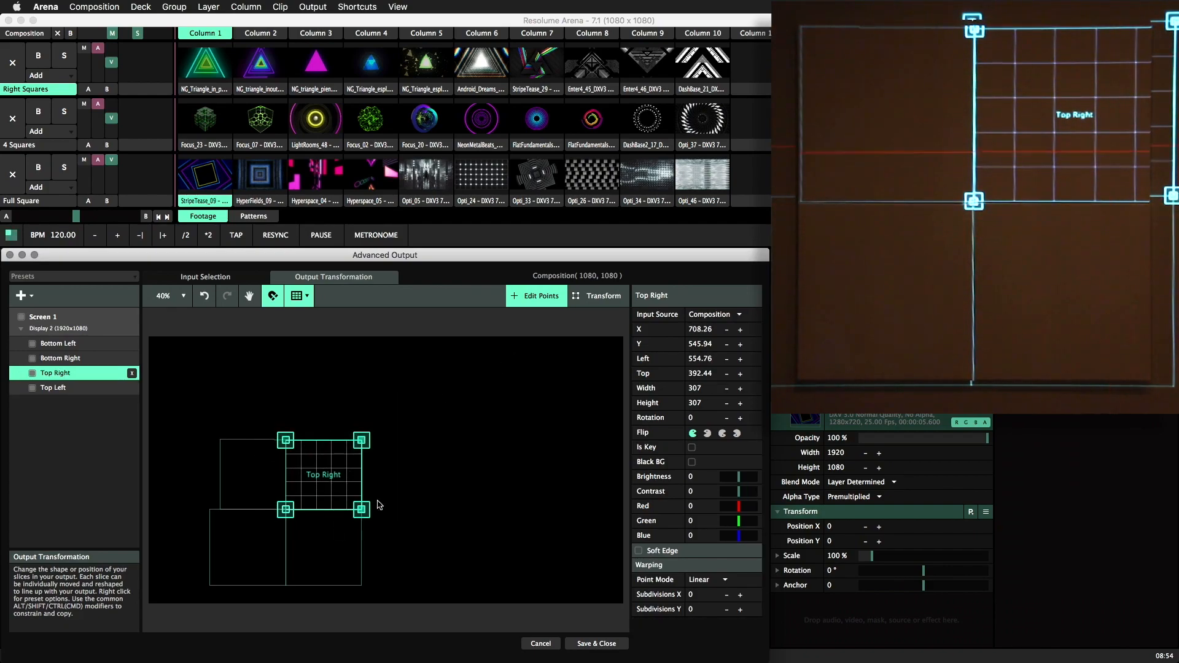
- Nudge the Top Right slice's two right corner points inward to the panel's right edge
key("shift+Left")
key("shift+Left")
key("shift+Left")
key("shift+Left")
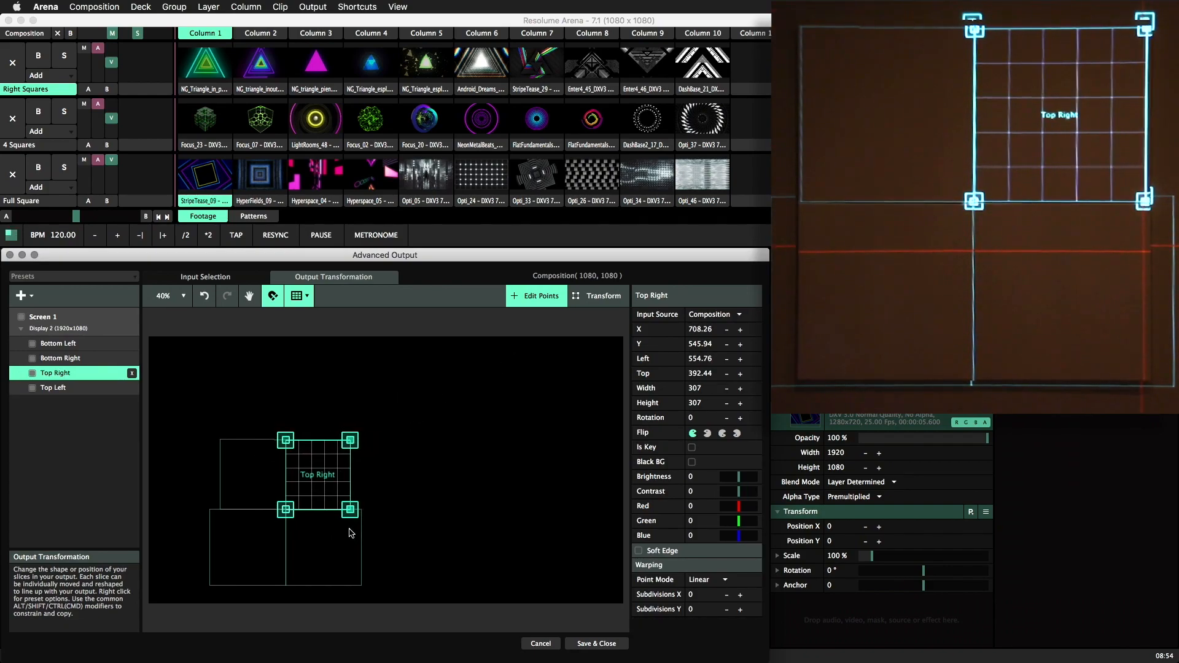
- Select the Bottom Right slice and nudge its two right corner points inward to the panel's right edge
left_click(340, 547)
left_click_drag(382, 468, 346, 617)
key("shift+Left")
key("shift+Left")
key("shift+Left")
key("shift+Left")
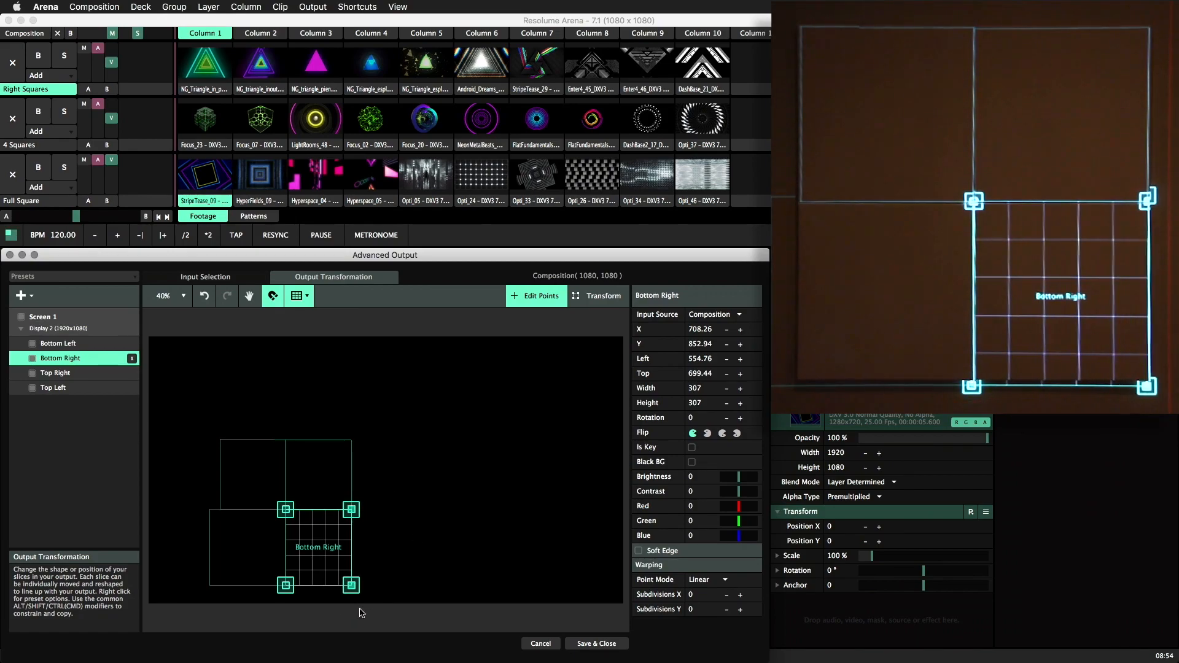
- Raise the Bottom Right slice's two lower corner points to the panel's lower edge
left_click_drag(398, 573, 231, 601)
key("shift+Up")
key("shift+Up")
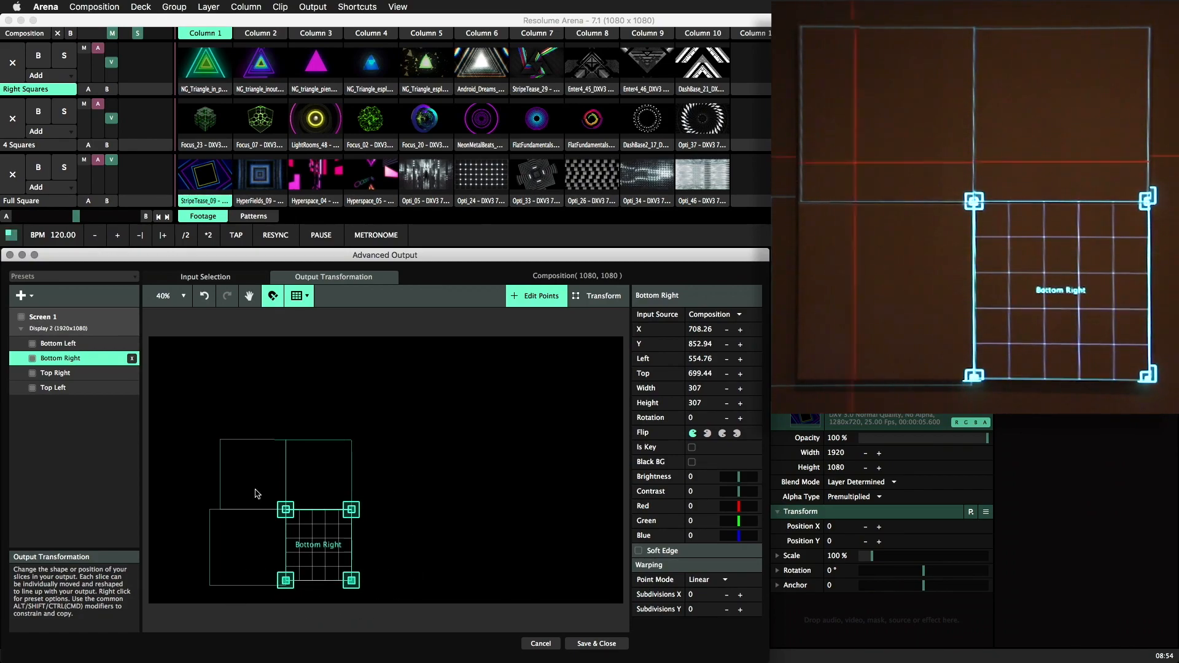
- Select the Bottom Left slice and nudge its two left corner points inward to the panel's left edge
left_click(256, 533)
key("shift+Right")
key("shift+Right")
key("shift+Right")
key("shift+Right")
- Raise the Bottom Left slice's two lower corner points to the panel's lower edge, and save and close the output setup
left_click_drag(190, 498, 322, 600)
key("shift+Up")
key("shift+Up")
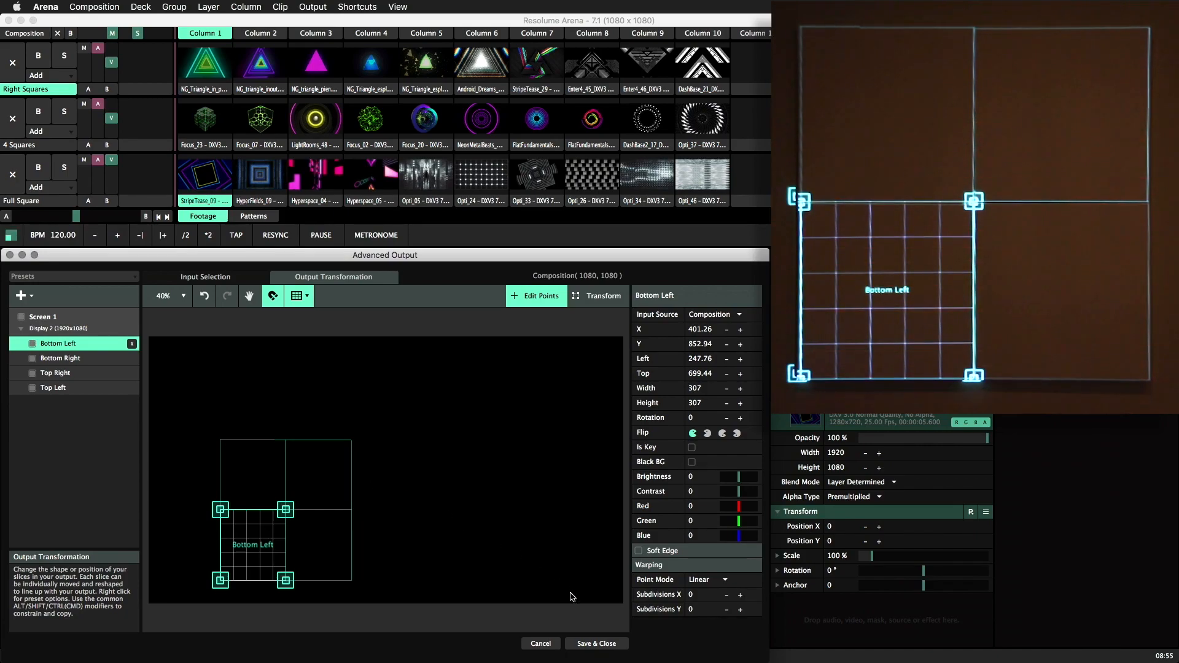
left_click(606, 645)
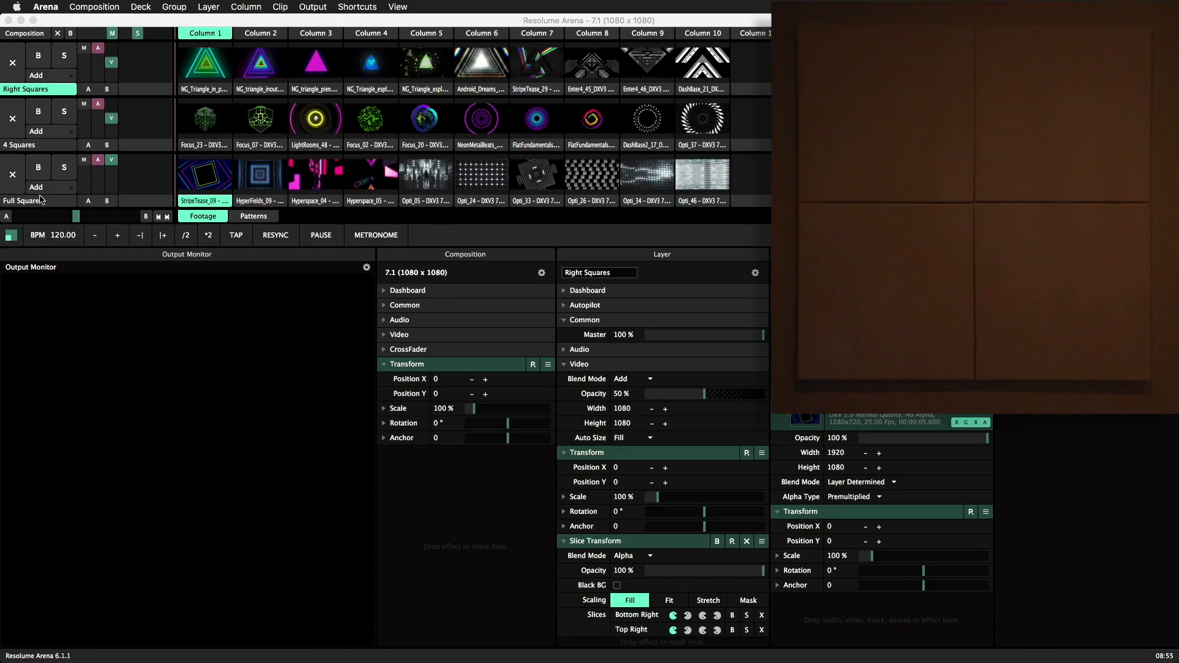
- Preview the mapping by playing the Column 1 clip of the Full Square, 4 Squares and Right Squares layers in turn, clearing each before the following one
left_click(41, 199)
left_click(214, 185)
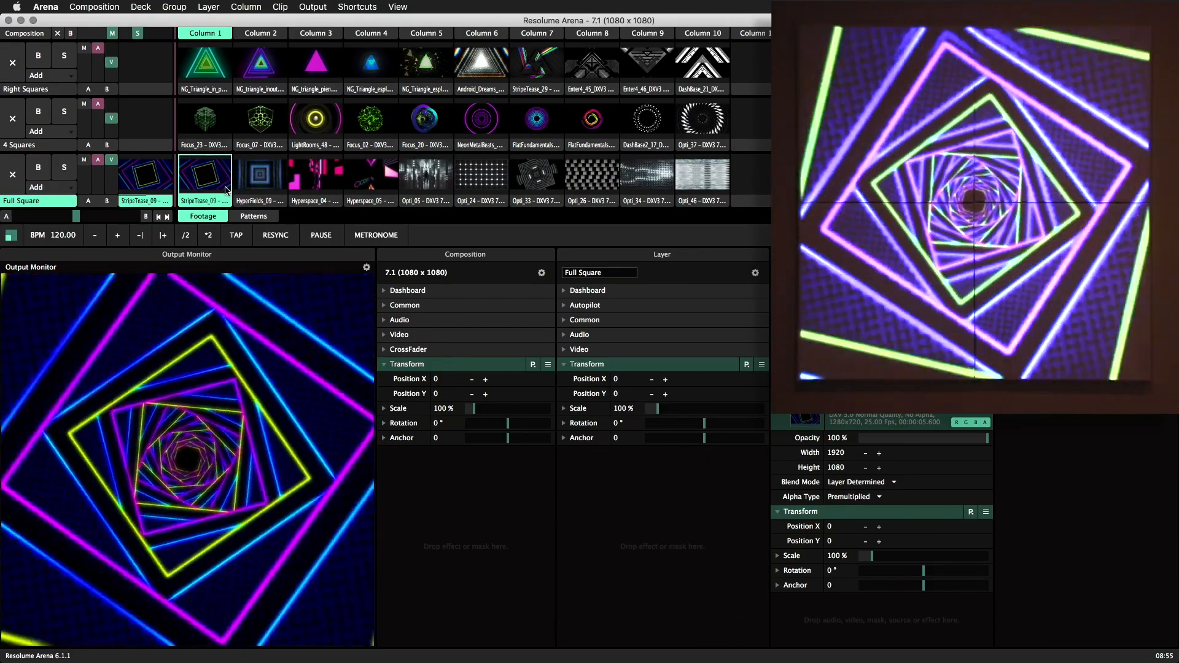
left_click(25, 174)
left_click(25, 147)
left_click(198, 120)
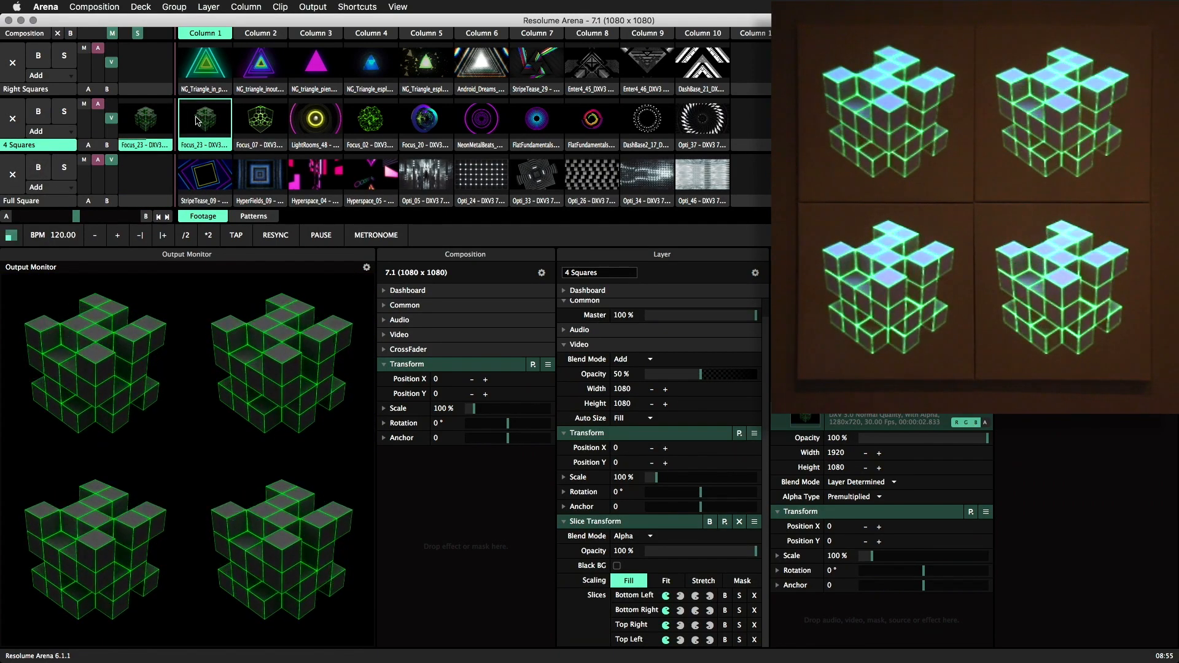
left_click(14, 119)
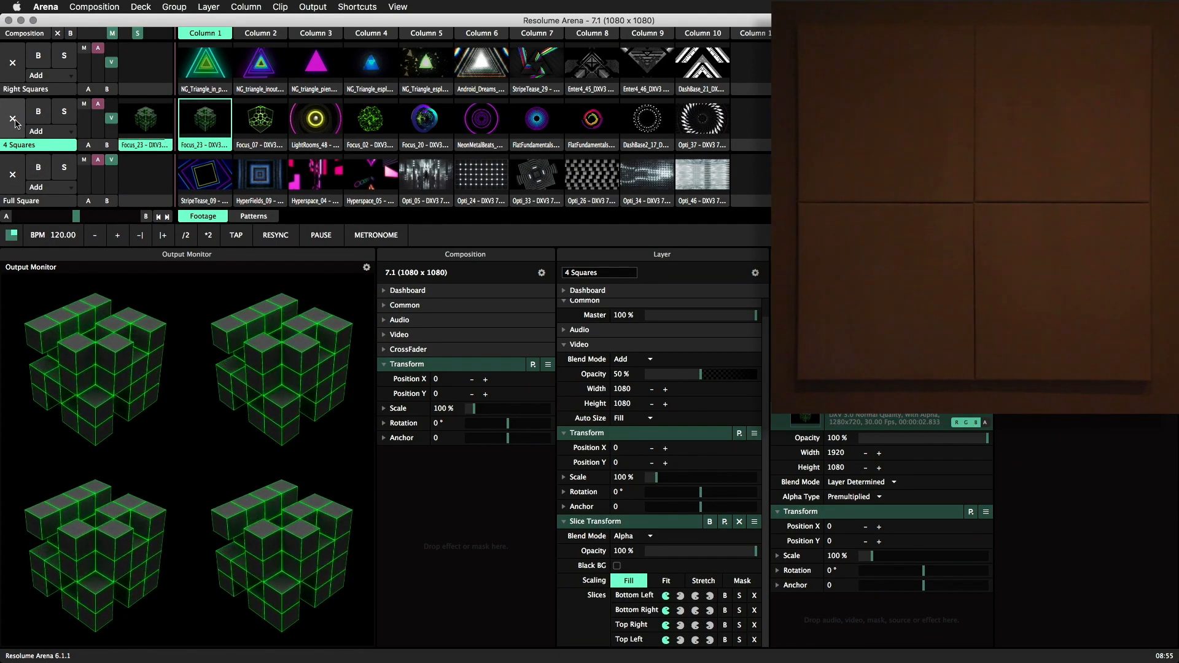
left_click(68, 90)
left_click(220, 70)
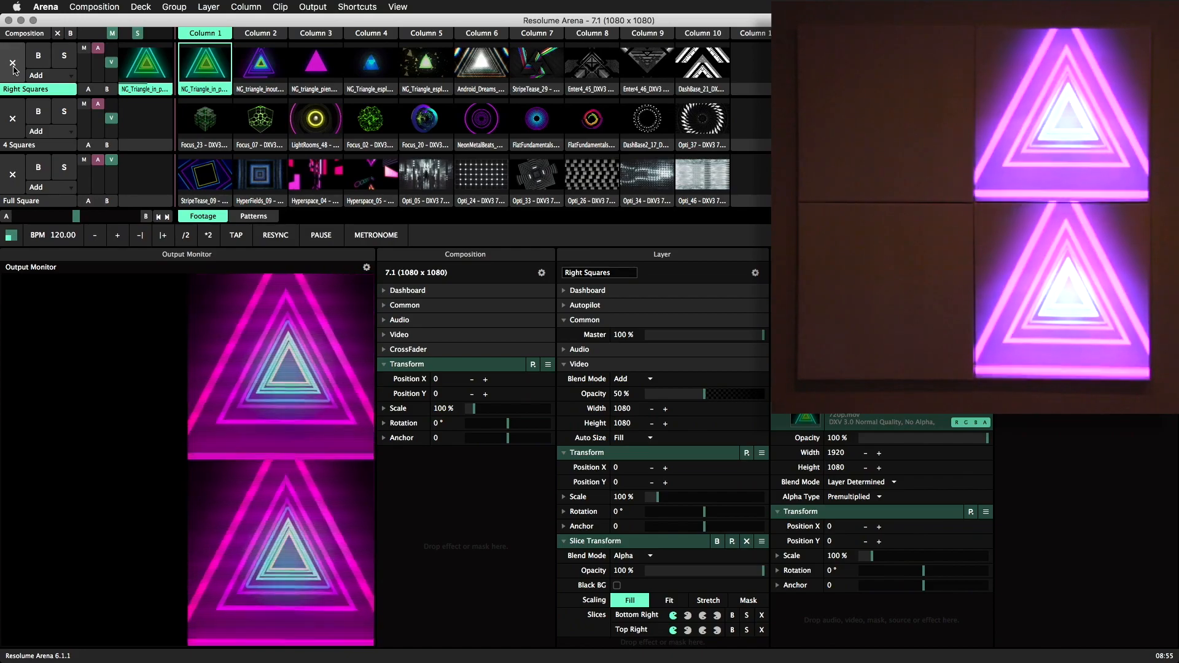
- Play the Opti_33 clip on the Full Square layer and apply the VideoWall RandomTiles effect to it with Screens at 0.40
left_click(50, 202)
left_click(514, 181)
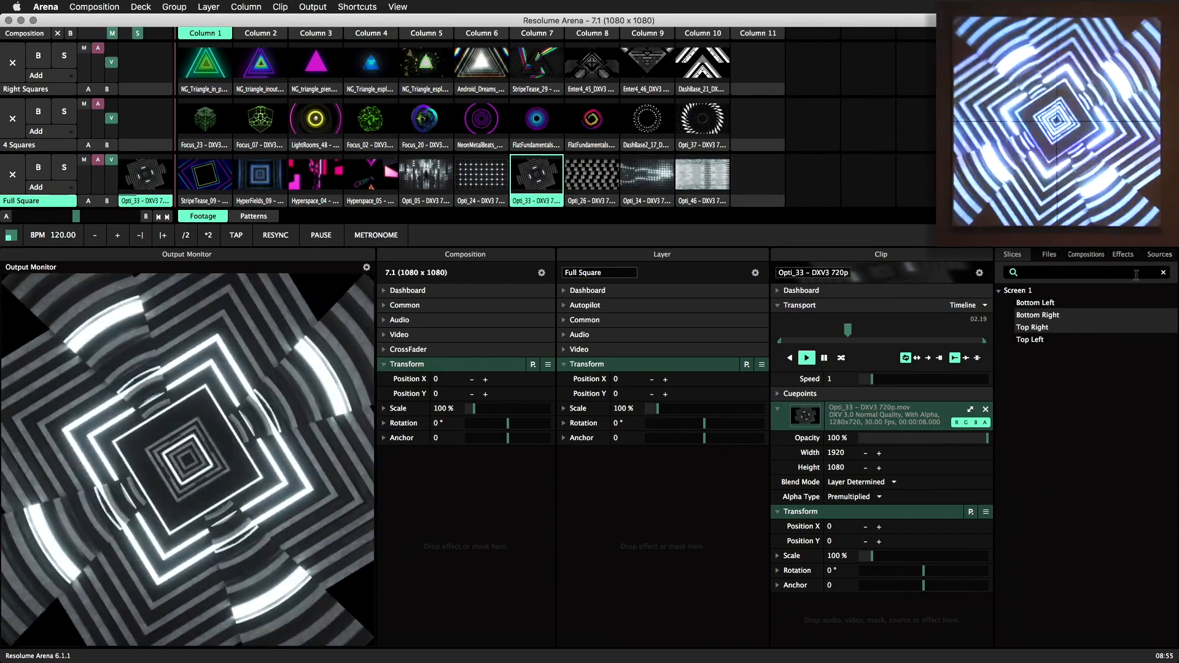
left_click(1123, 254)
left_click(1095, 296)
type("video")
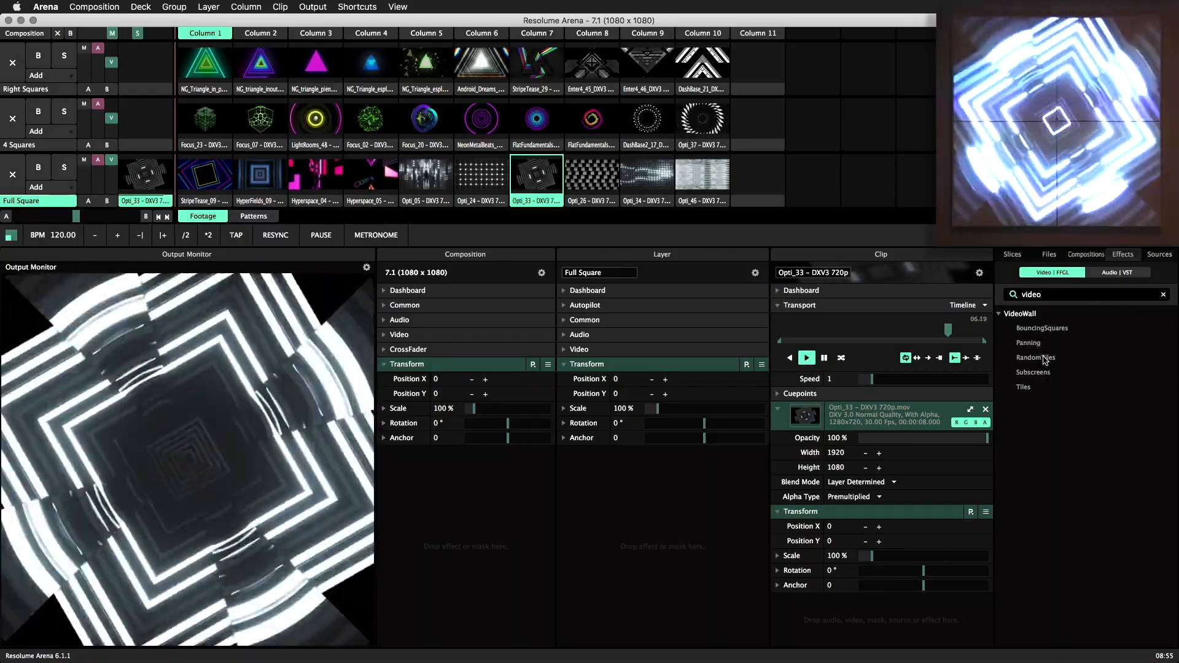
left_click_drag(1035, 357, 872, 602)
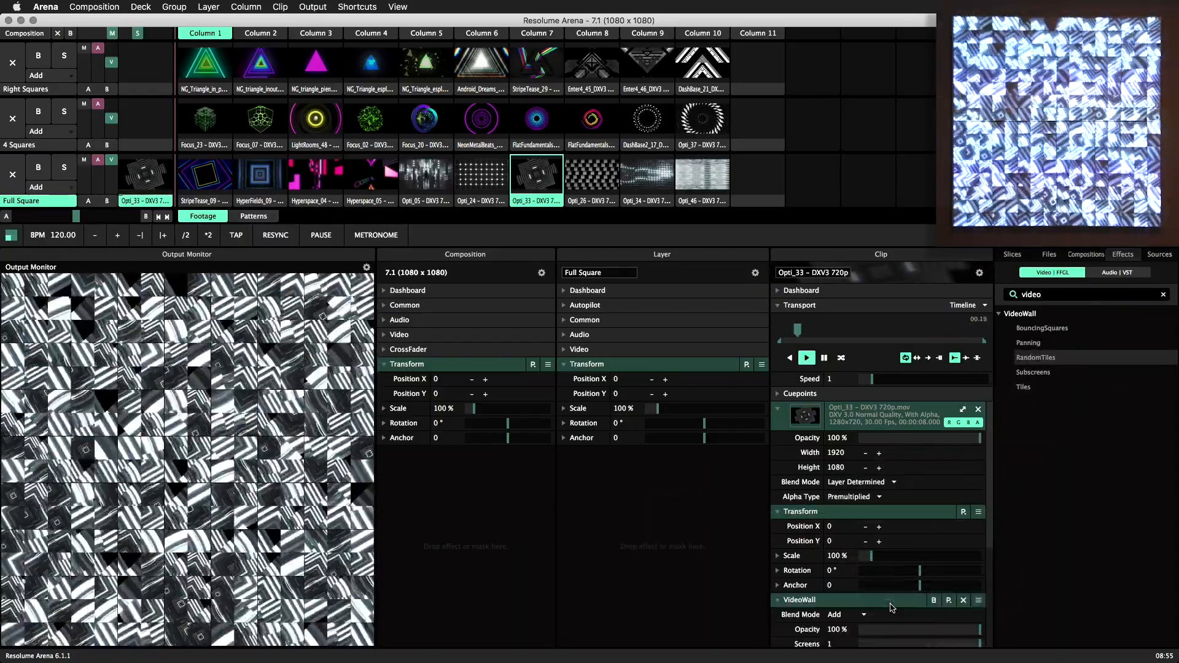
scroll(855, 541, "down", 5)
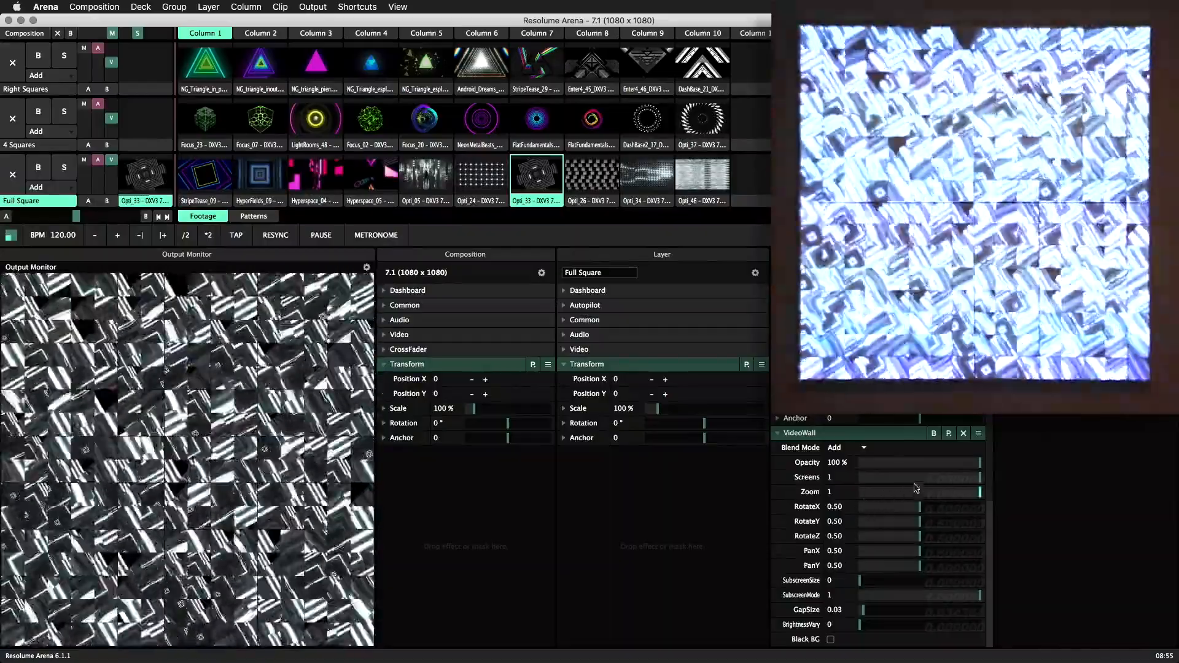
left_click_drag(980, 477, 908, 482)
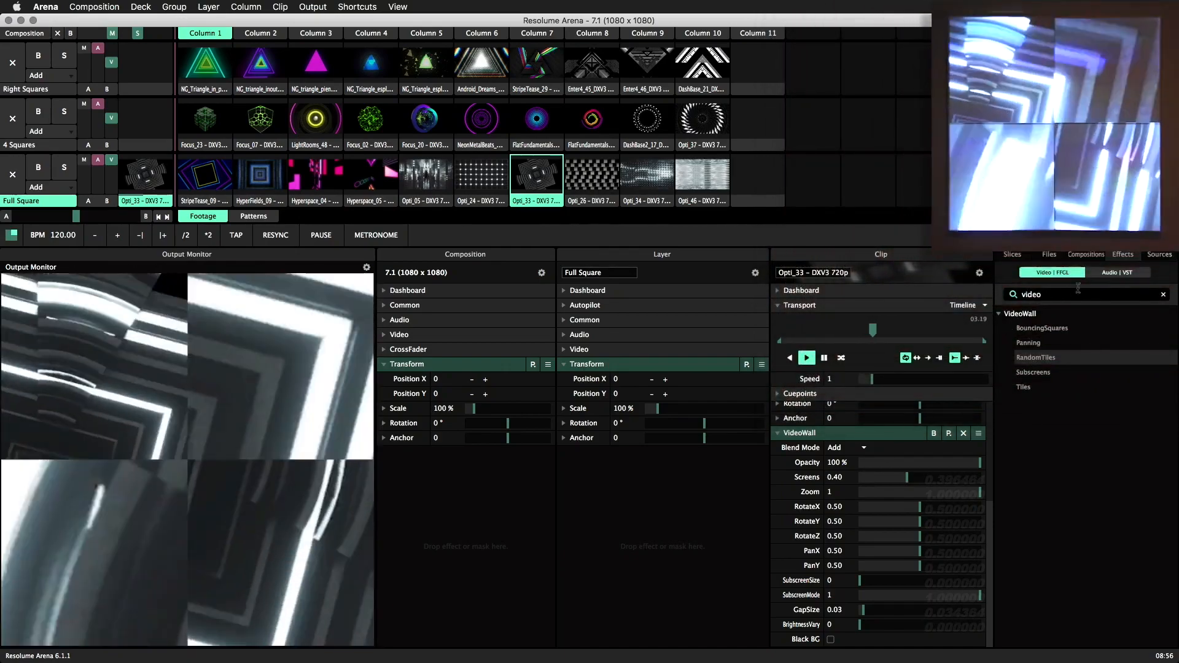
- Add the 45° Pan Lines generator to the Full Square layer in Column 11 and play it
left_click(1160, 255)
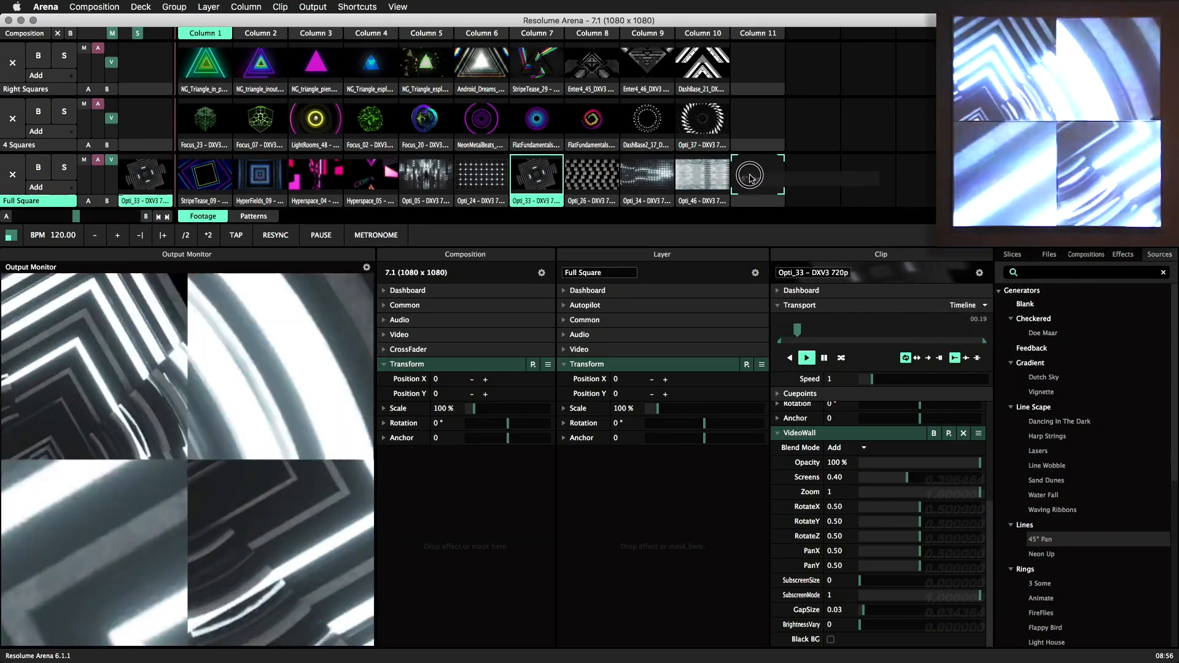
left_click_drag(750, 178, 752, 179)
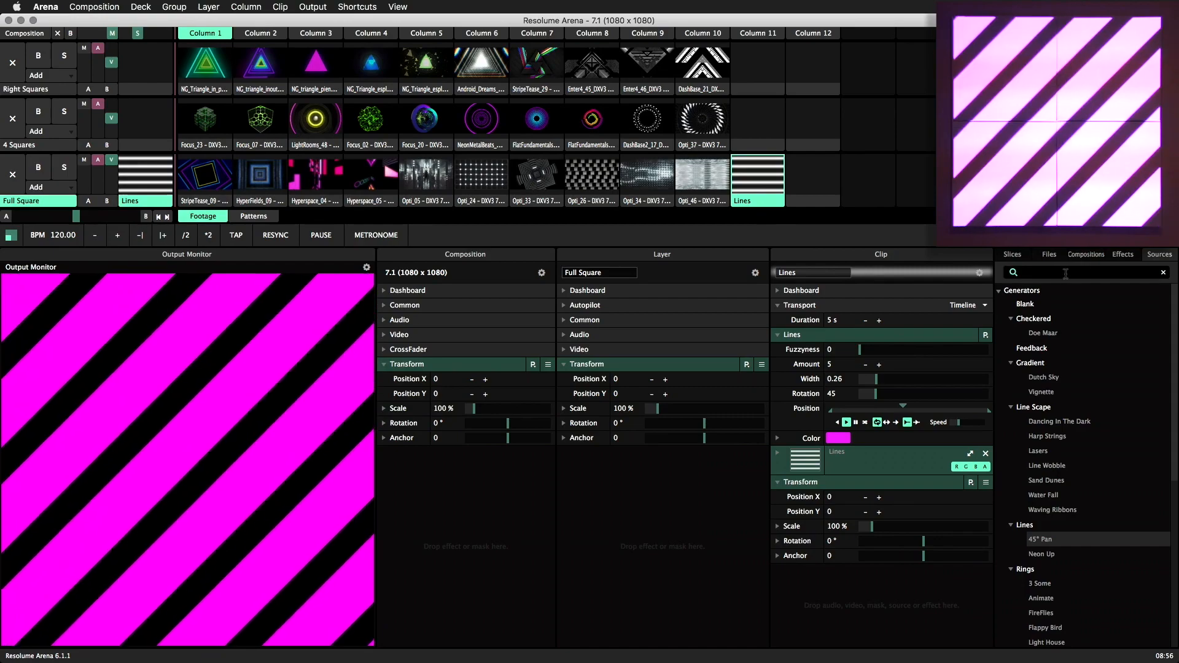
- Find the LoRez effect with the search "lore", apply it to the Lines clip and set its Pixel Size to 1
left_click(1133, 256)
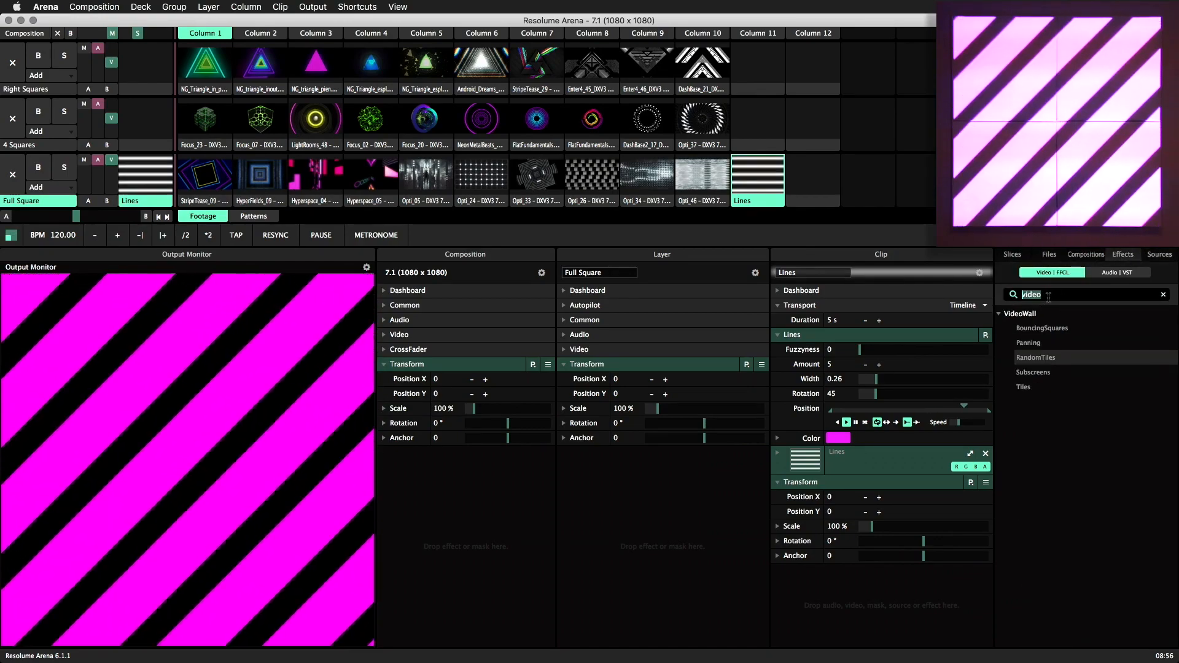
type("lore")
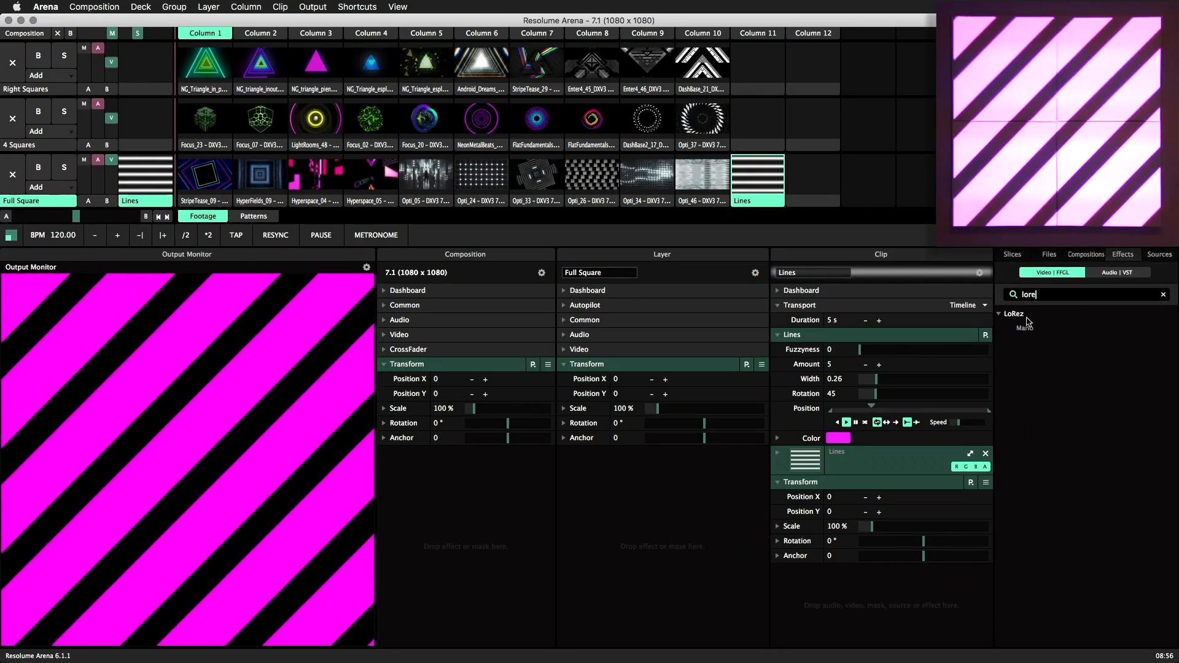
left_click_drag(962, 510, 935, 566)
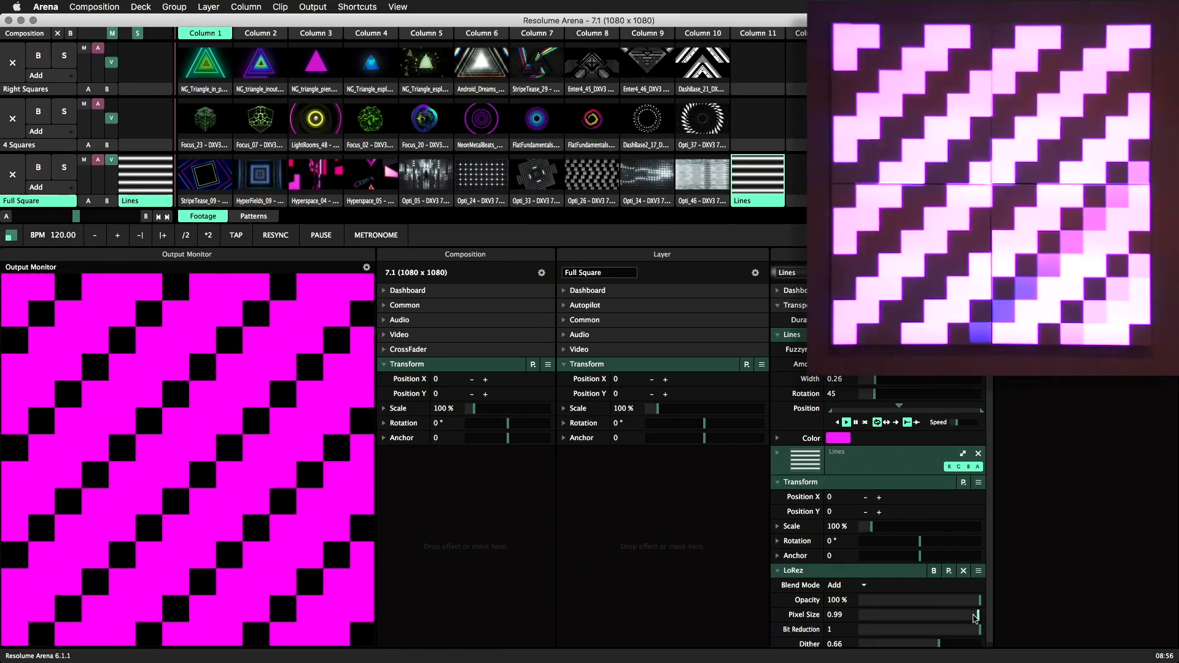
left_click(978, 615)
left_click_drag(979, 615, 1061, 616)
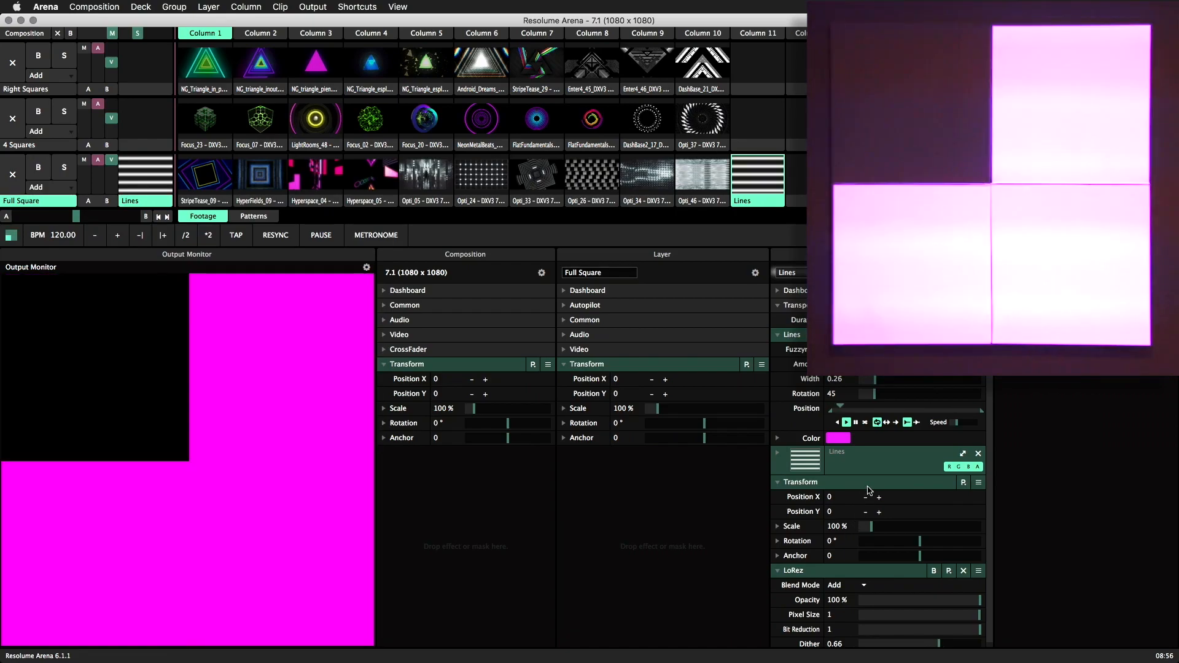
- Switch the Lines clip's Position animation to random playback and reduce its speed
left_click(865, 423)
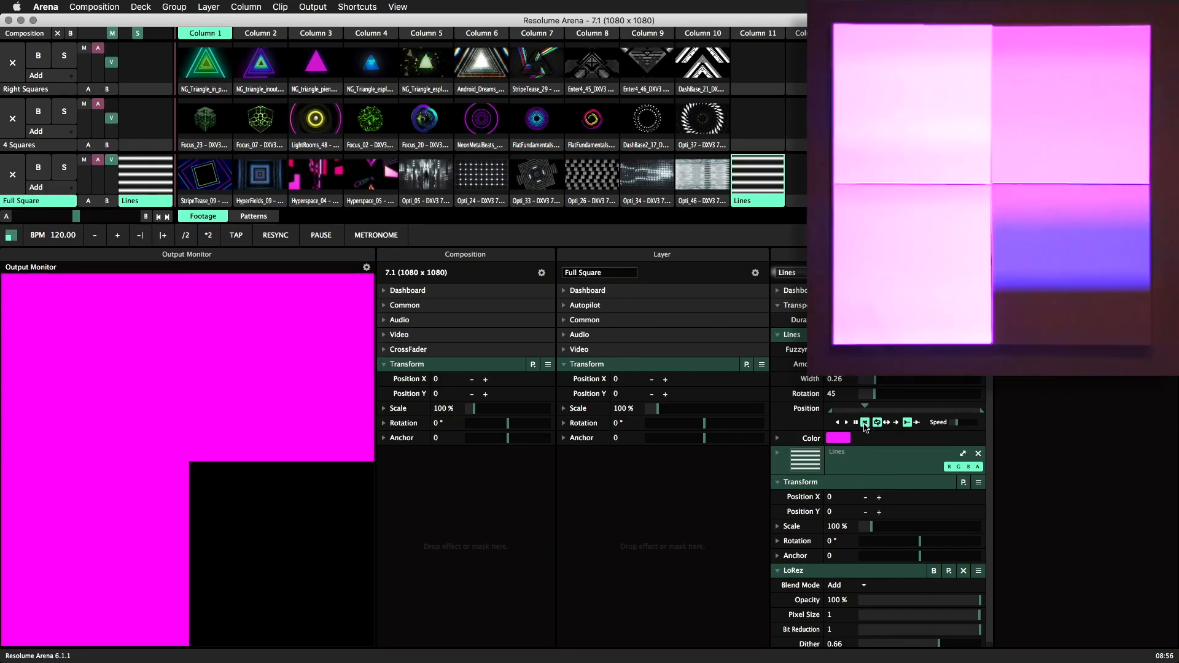
left_click(952, 423)
left_click_drag(952, 424, 954, 425)
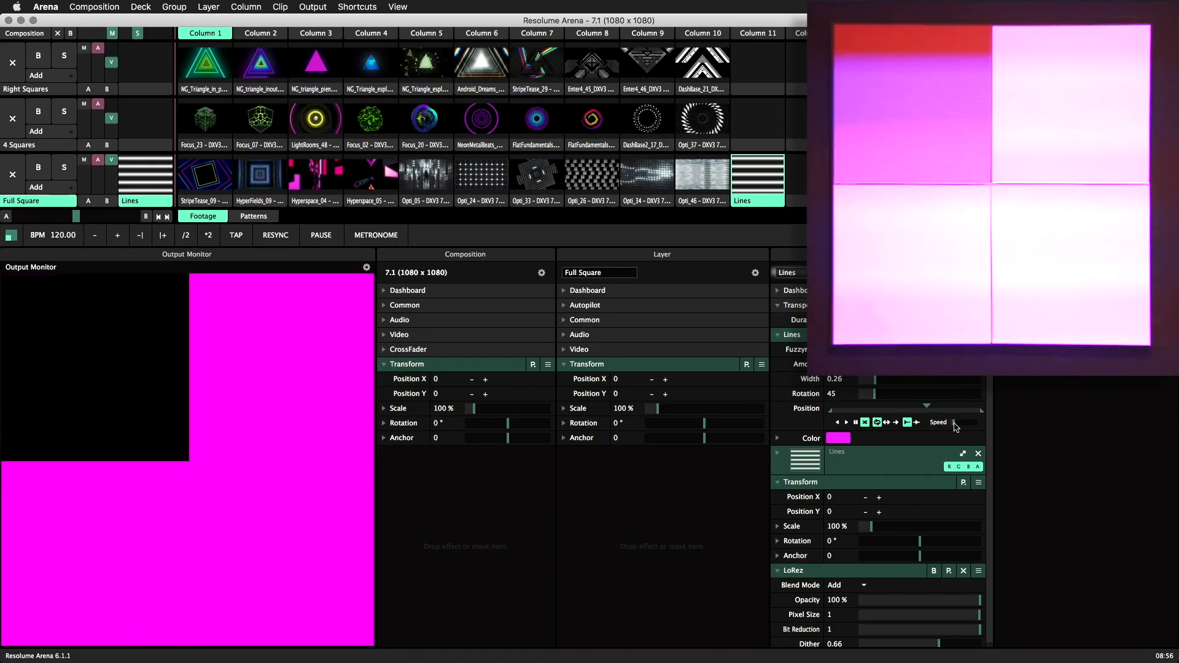